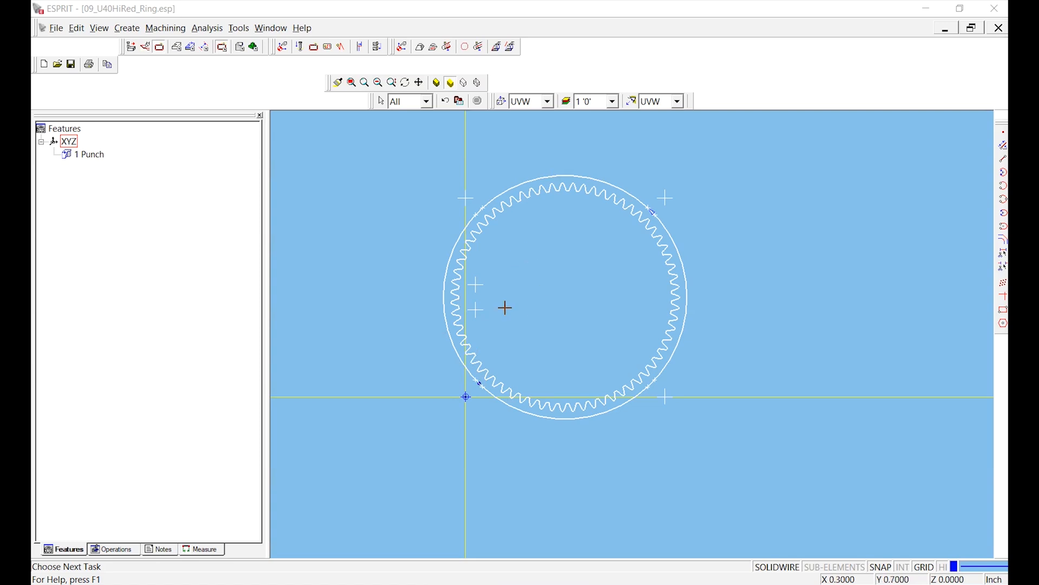
{"action": "left_click", "coordinate": [445, 303]}
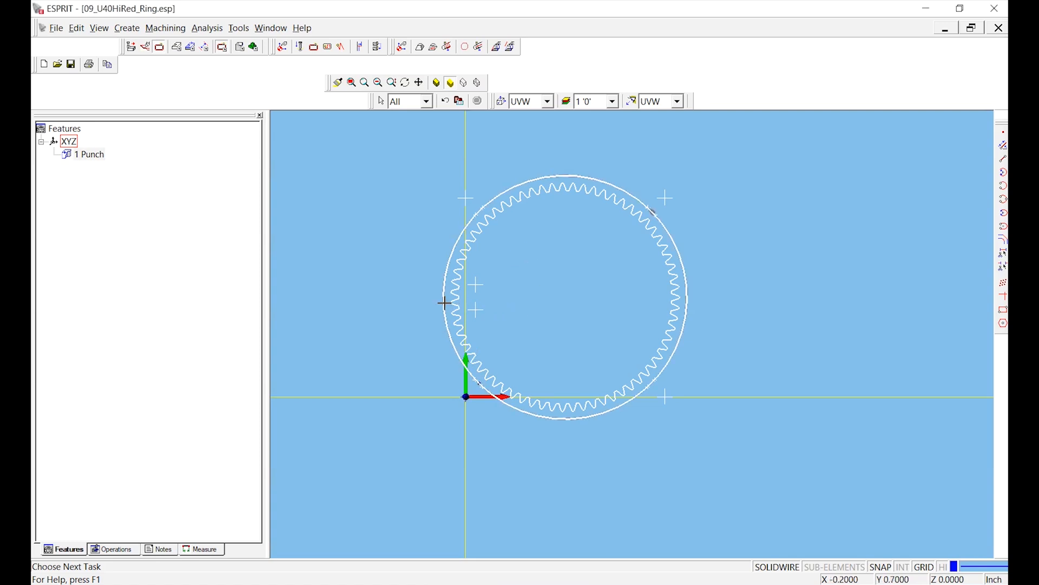
{"action": "left_click", "coordinate": [435, 254]}
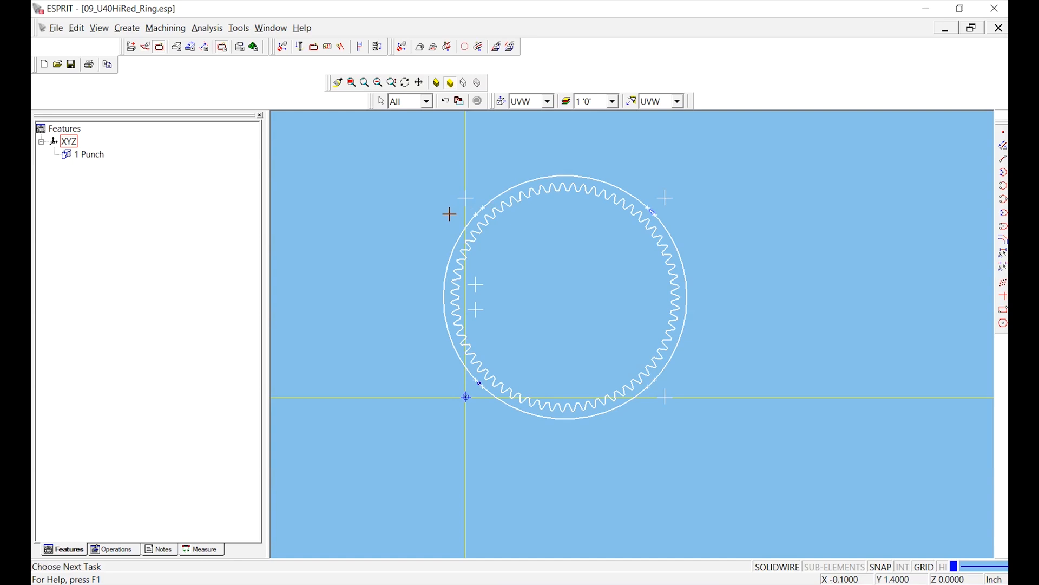
{"action": "middle_click_drag", "start_coordinate": [536, 243], "coordinate": [532, 260]}
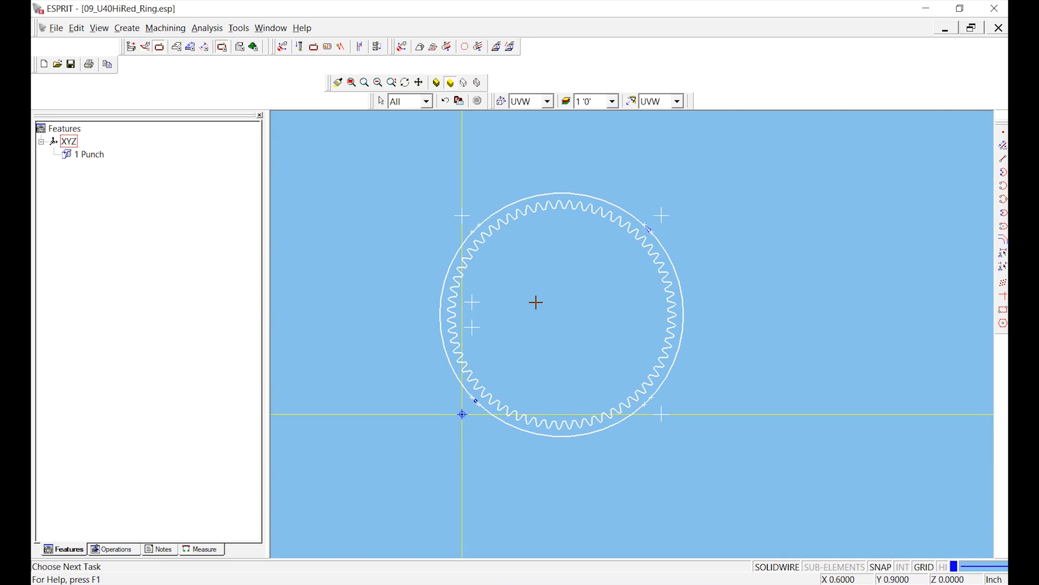
{"action": "left_click", "coordinate": [88, 155]}
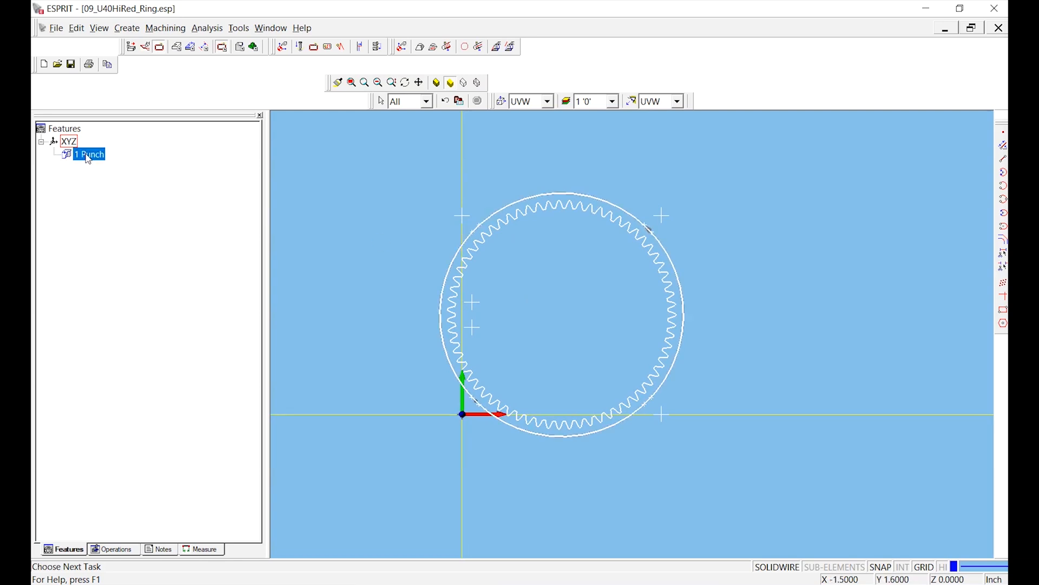
{"action": "left_click", "coordinate": [354, 307]}
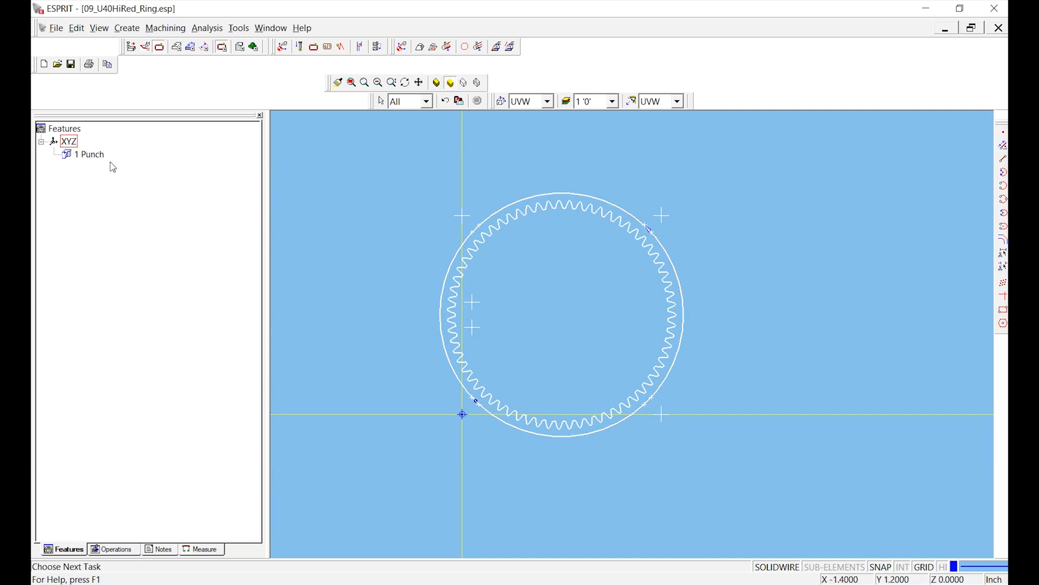
{"action": "left_click", "coordinate": [98, 161]}
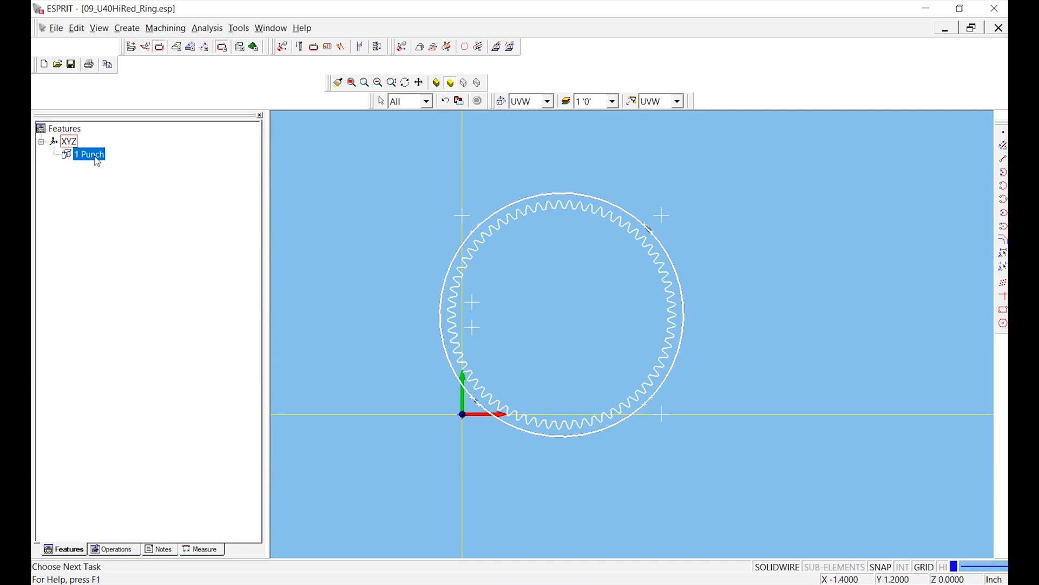
{"action": "left_click", "coordinate": [315, 48]}
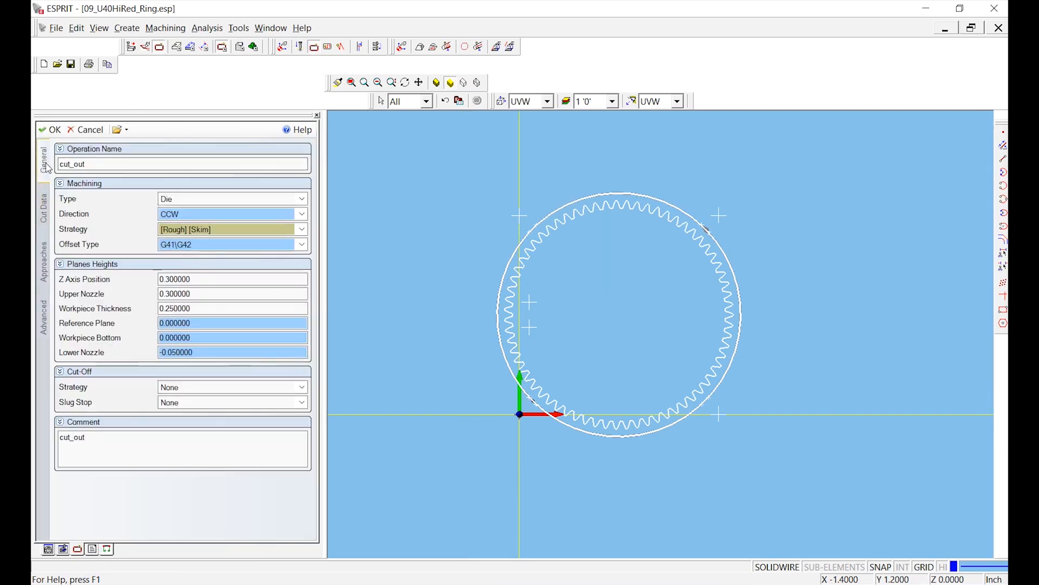
{"action": "left_click", "coordinate": [44, 208]}
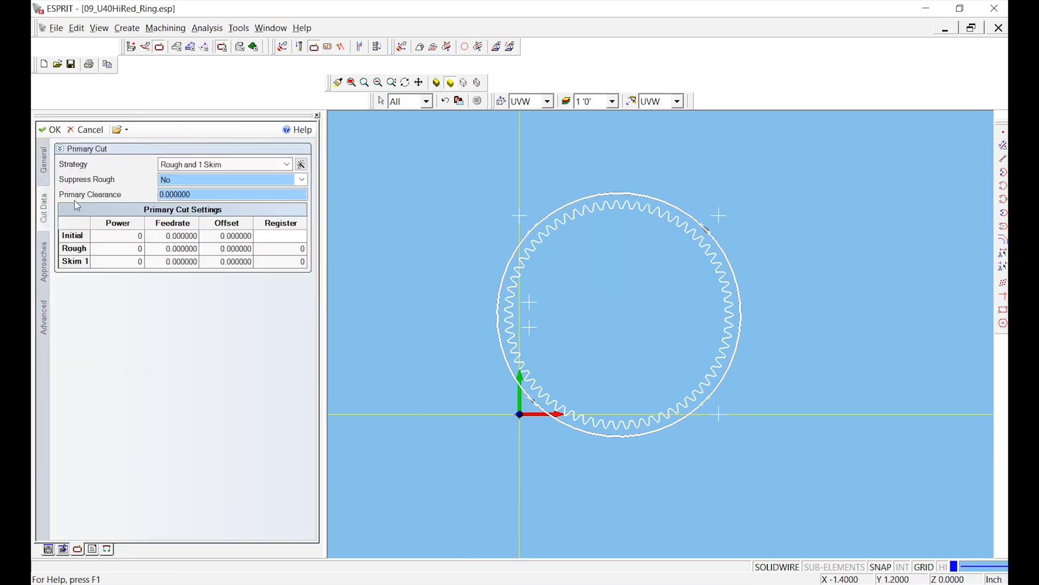
{"action": "left_click", "coordinate": [217, 166]}
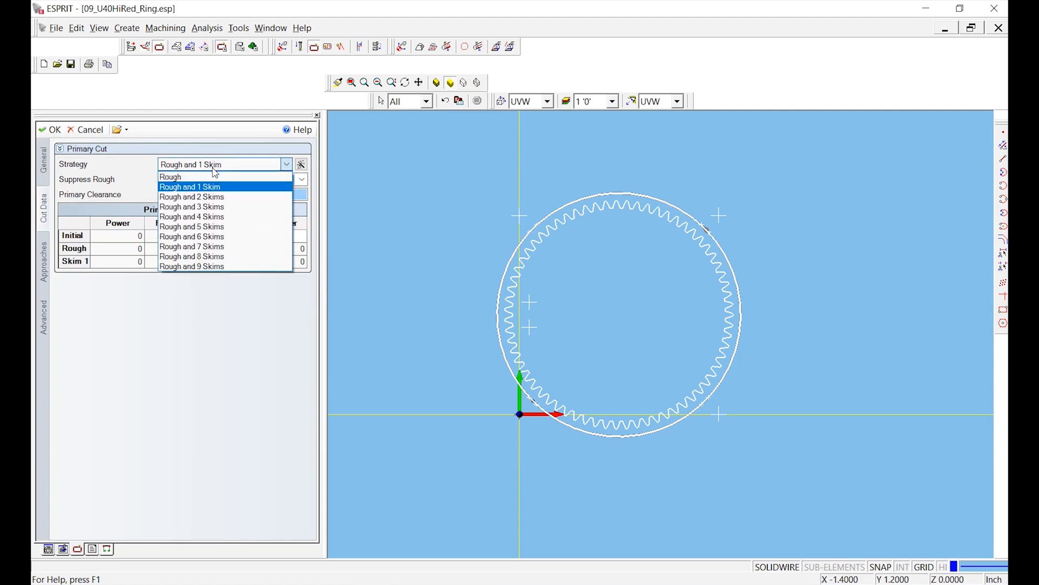
{"action": "left_click", "coordinate": [216, 176]}
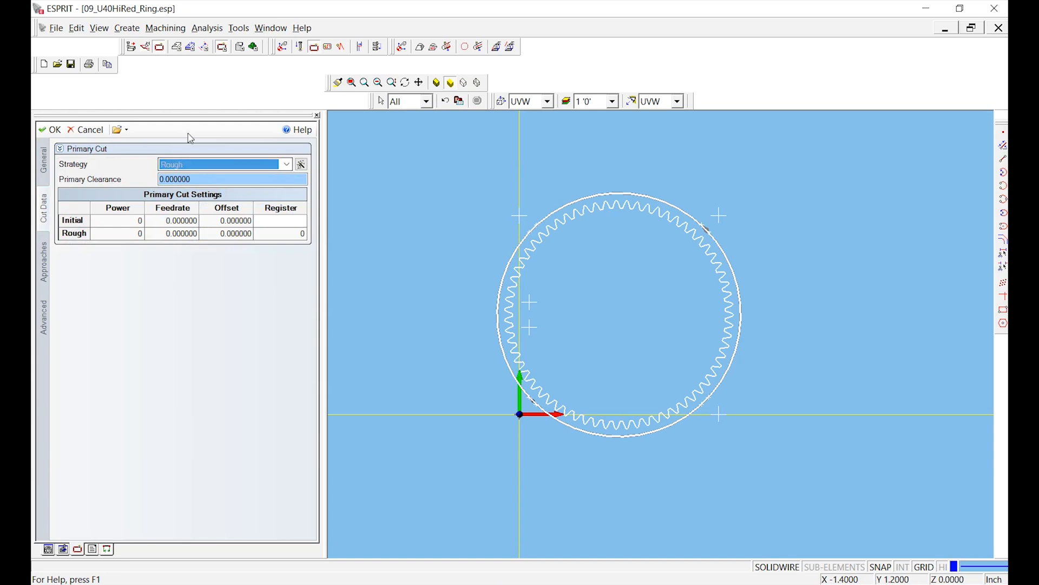
{"action": "key", "text": "Tab"}
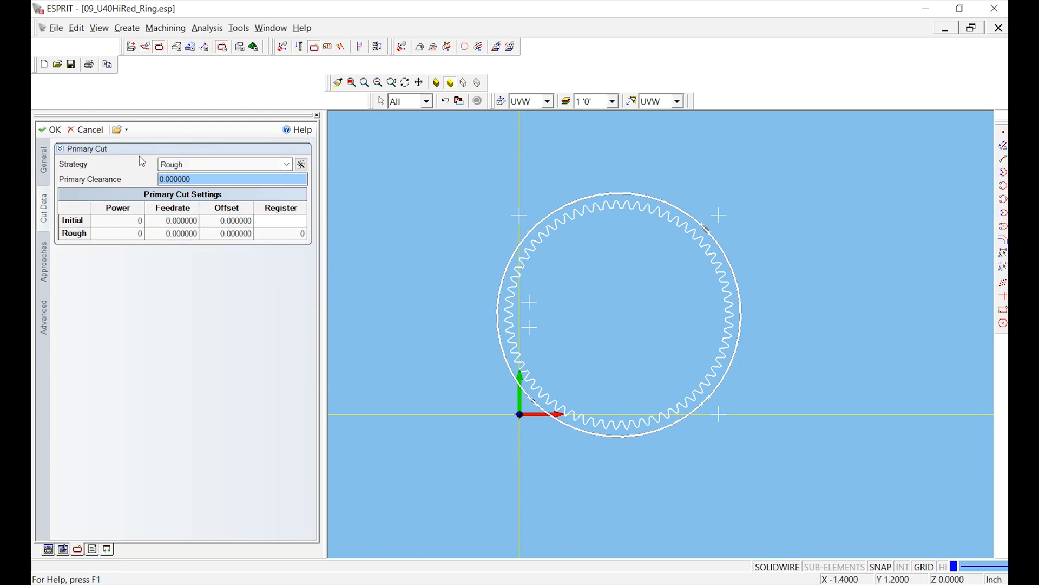
{"action": "left_click", "coordinate": [85, 131]}
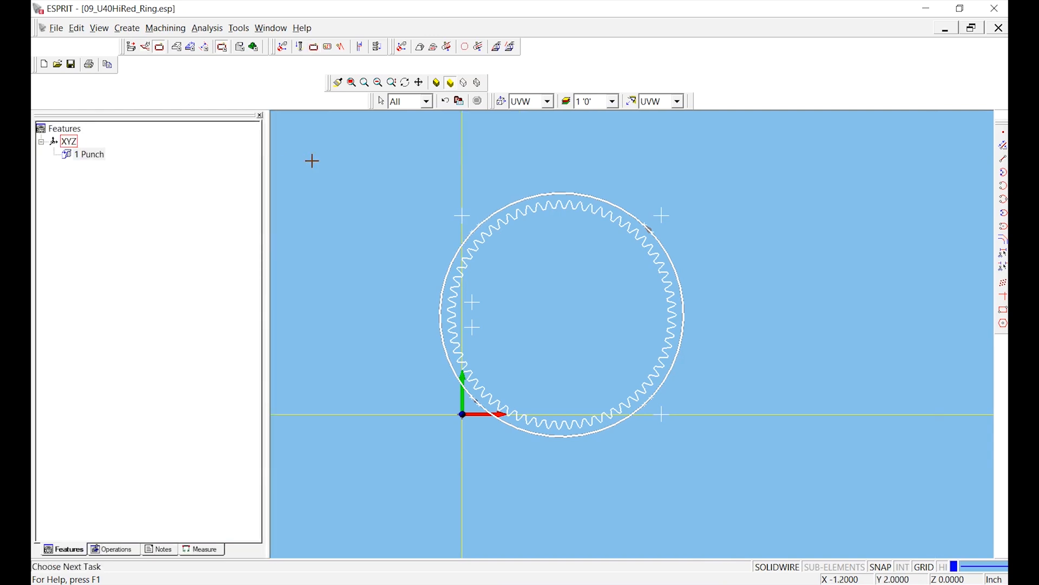
- Set the EDM machine type to Charmilles - Millennium
{"action": "left_click", "coordinate": [239, 28]}
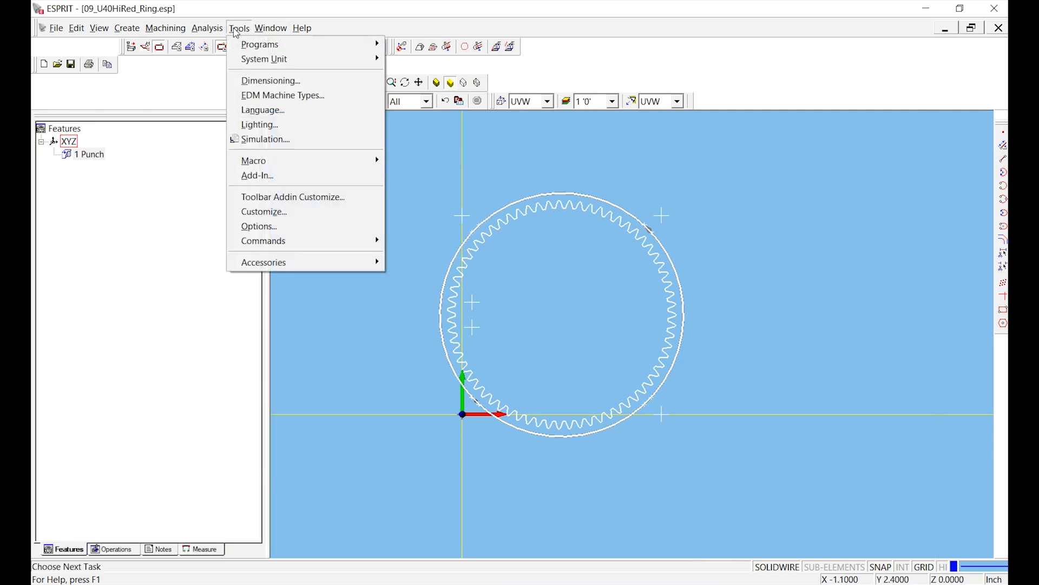
{"action": "left_click", "coordinate": [274, 101]}
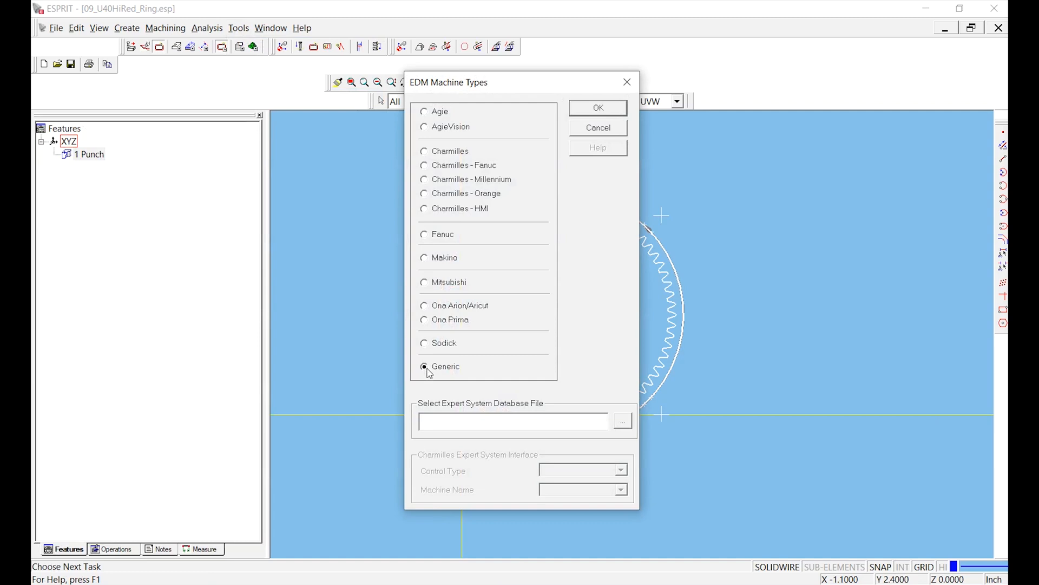
{"action": "left_click", "coordinate": [425, 180]}
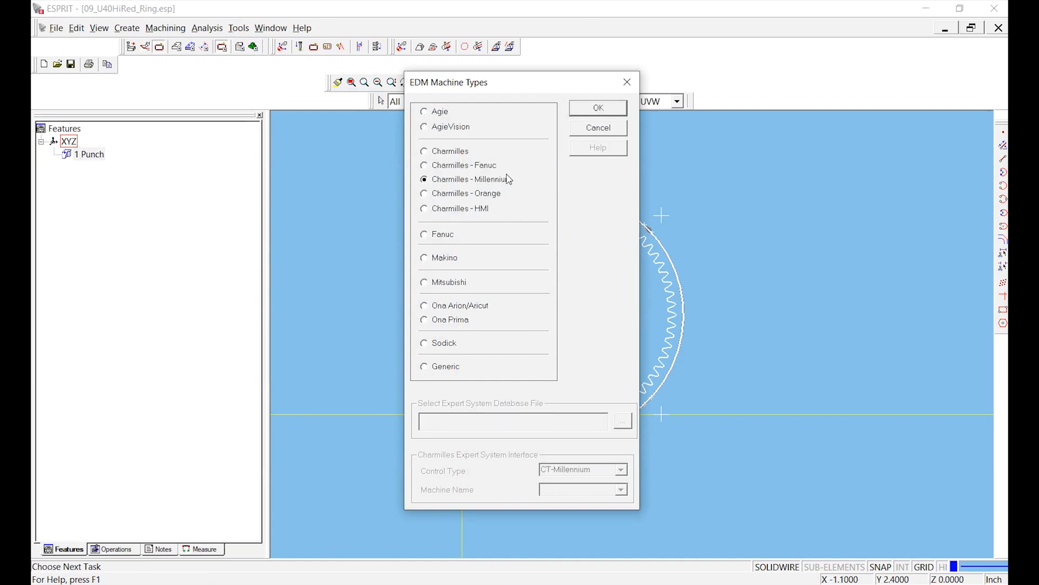
{"action": "left_click", "coordinate": [619, 111]}
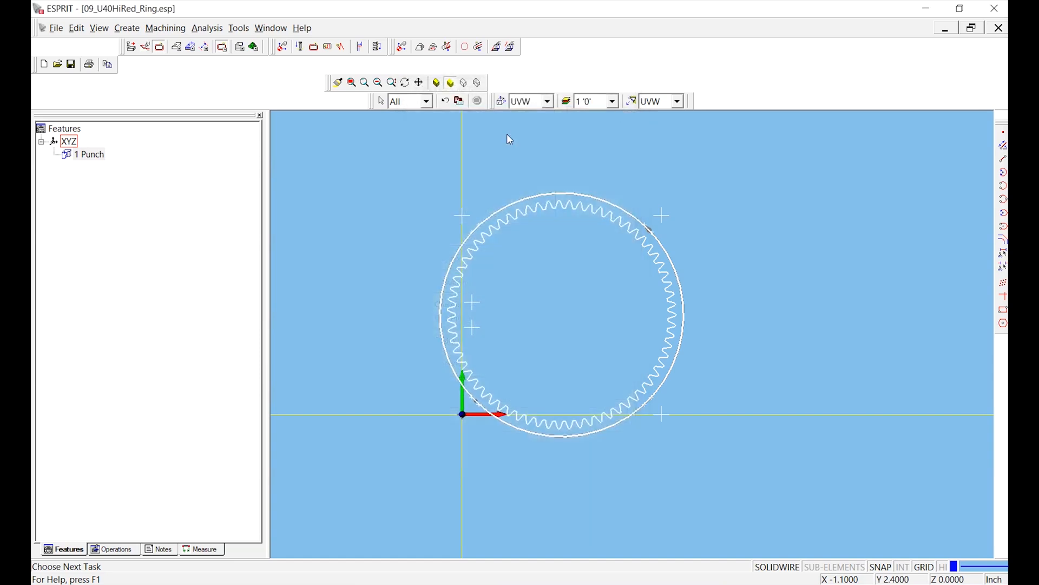
- Try to create the OD contouring operation on the 1 Punch feature with the Rough and 2 Skims strategy and 3PASS technology file
{"action": "left_click", "coordinate": [81, 156]}
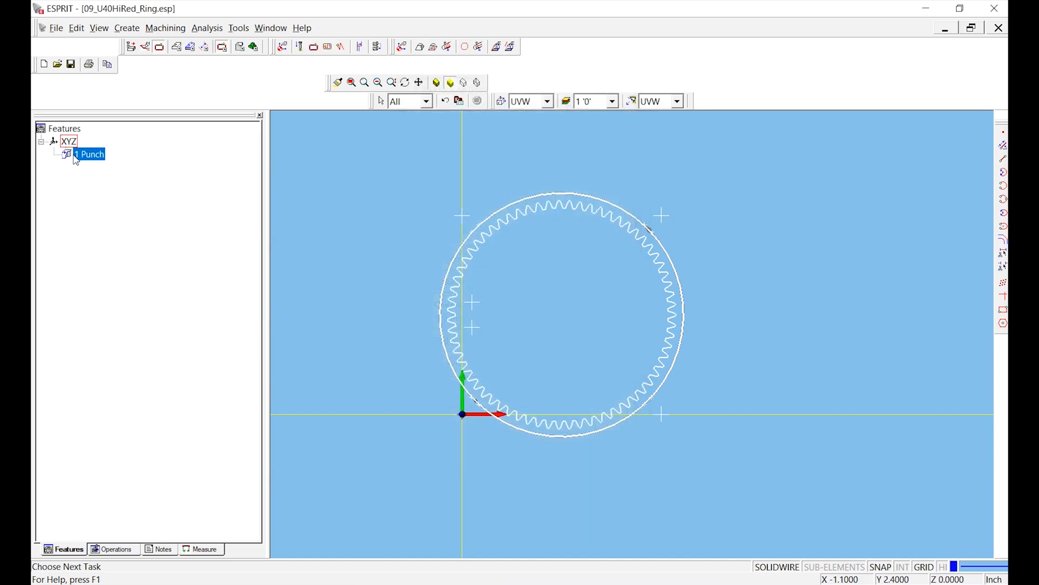
{"action": "left_click", "coordinate": [256, 47]}
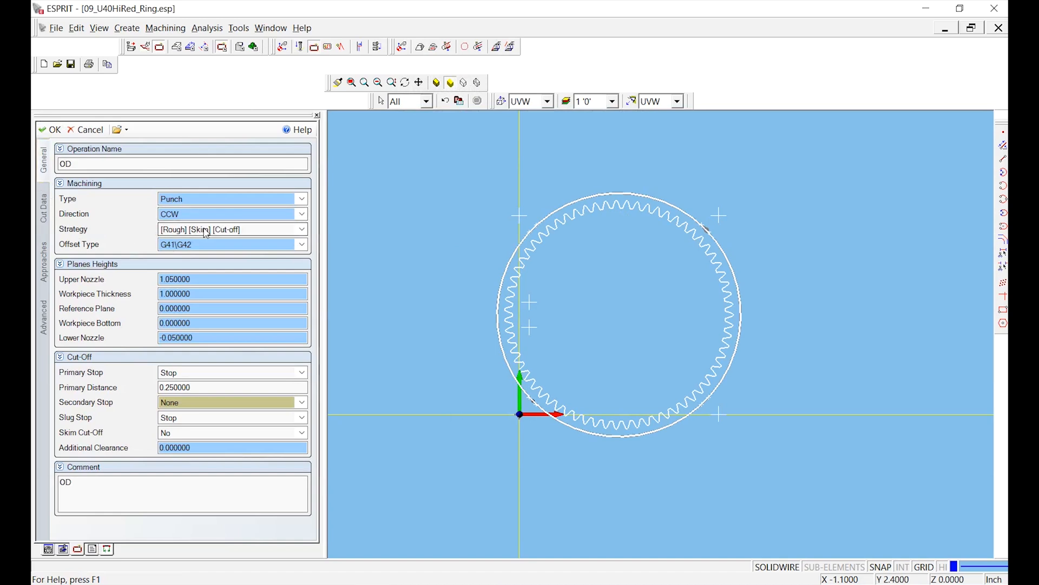
{"action": "left_click", "coordinate": [43, 218]}
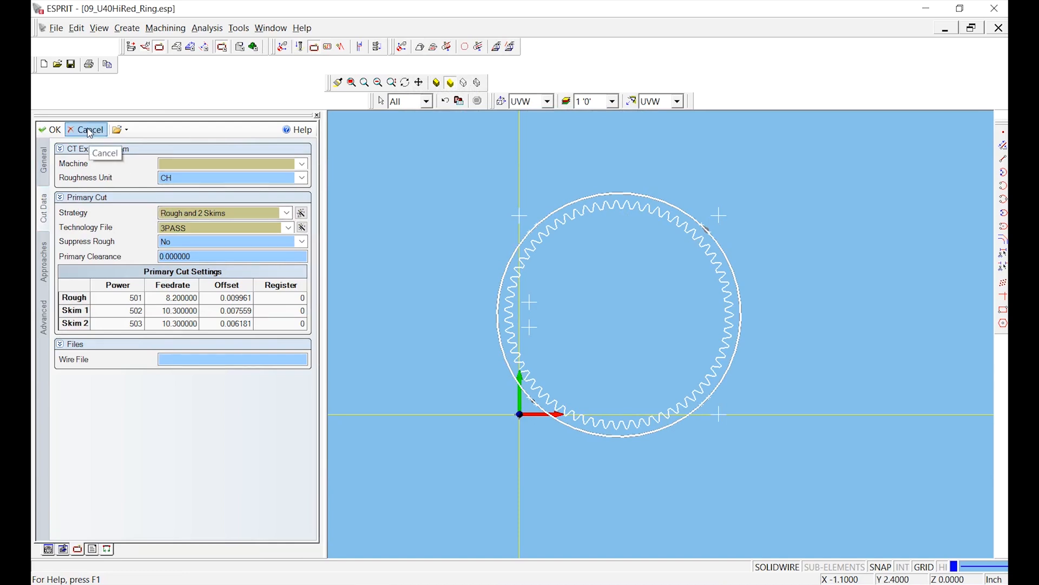
{"action": "left_click", "coordinate": [47, 131]}
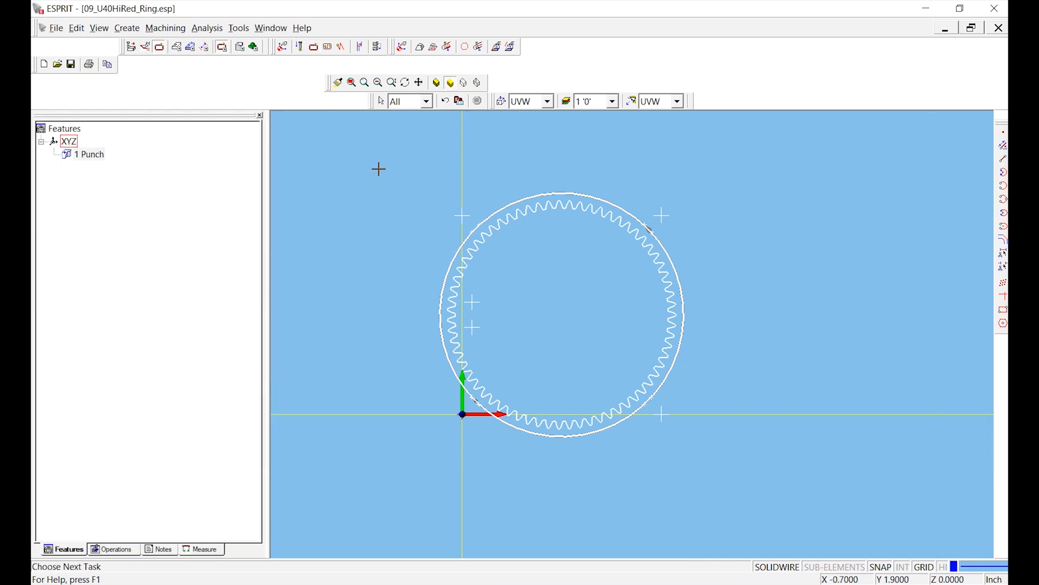
- Create a Charmilles Millennium part setup with program number 0 and Process Main and Sub Files set to Yes
{"action": "left_click", "coordinate": [285, 49]}
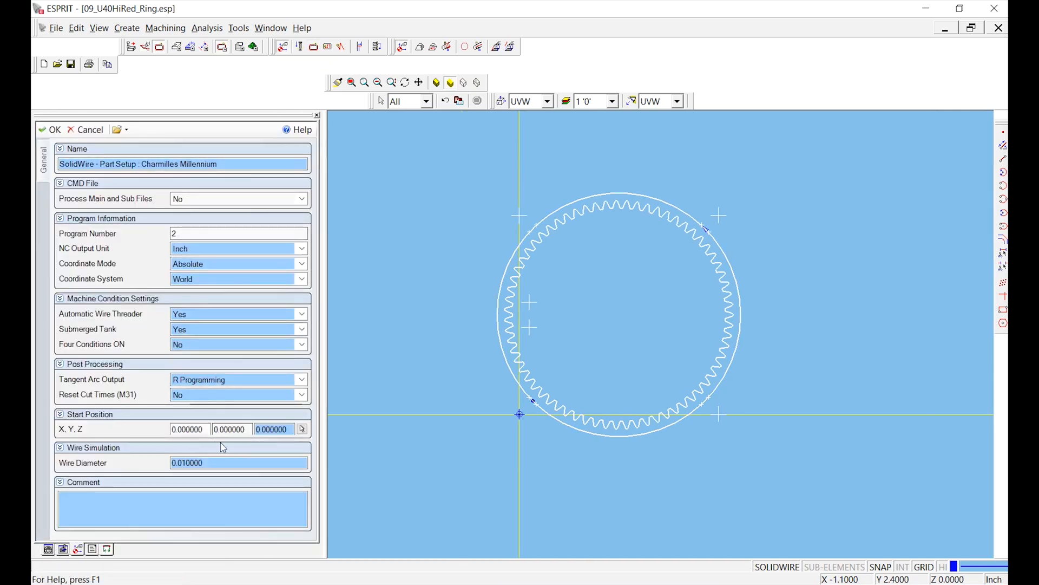
{"action": "double_click", "coordinate": [175, 233]}
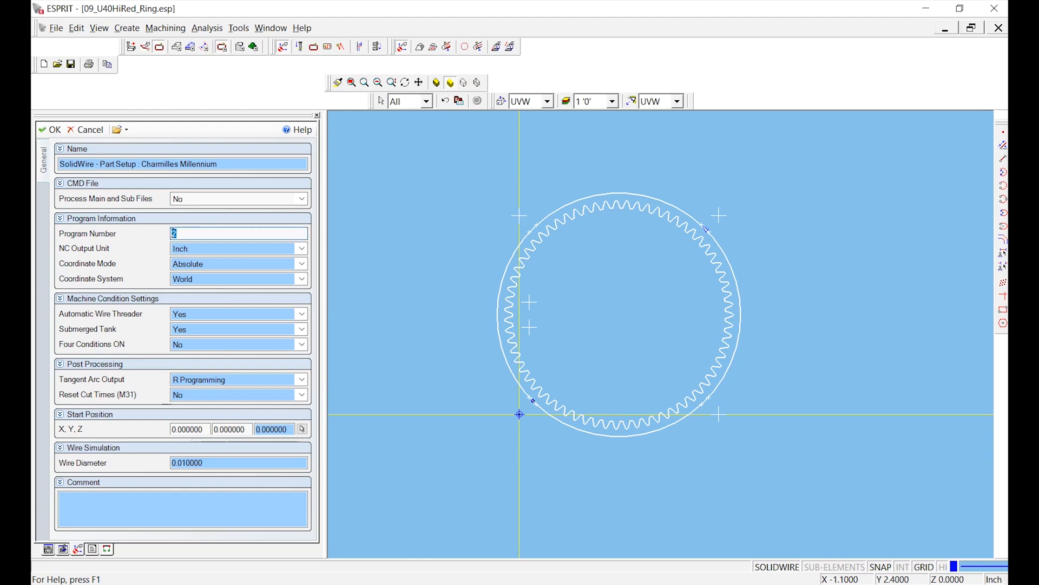
{"action": "type", "text": "0"}
{"action": "left_click", "coordinate": [190, 199]}
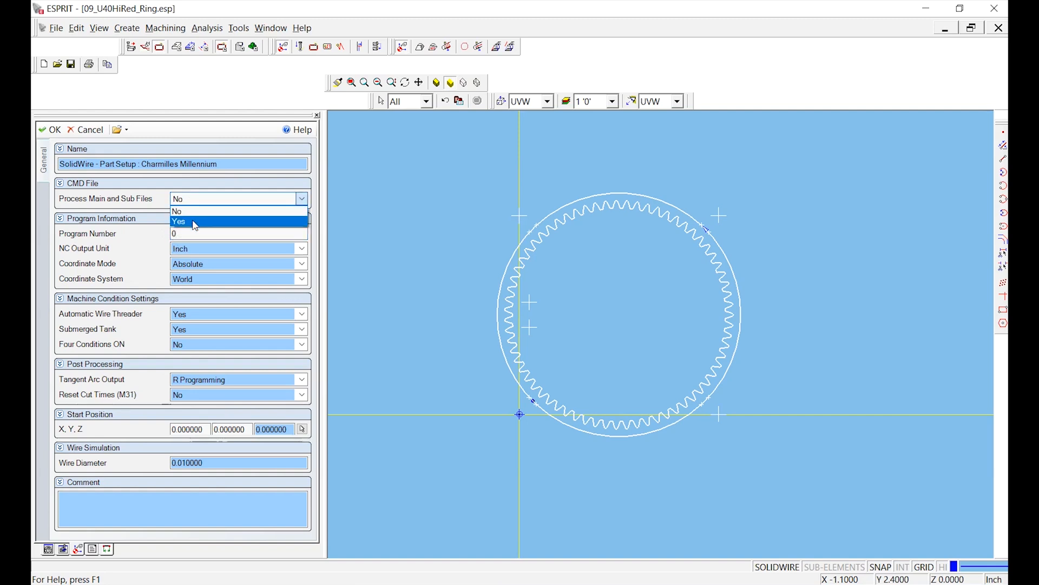
{"action": "left_click", "coordinate": [195, 223]}
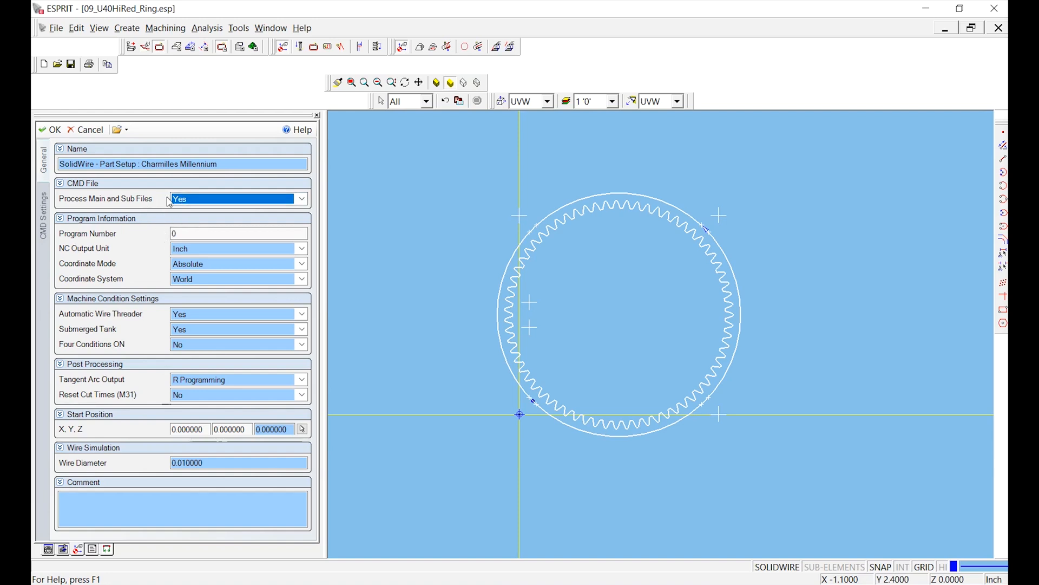
{"action": "left_click", "coordinate": [200, 233]}
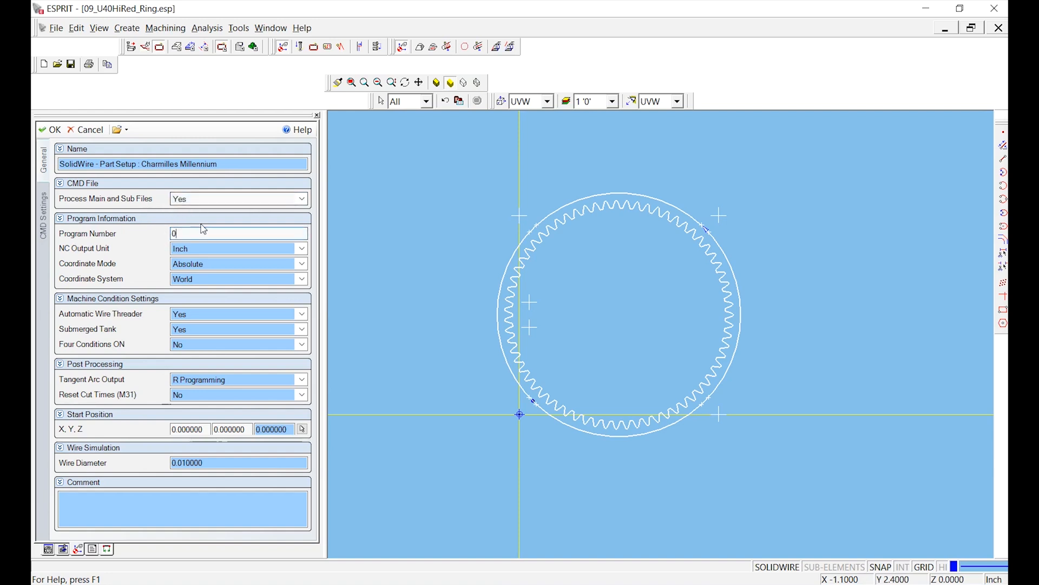
{"action": "left_click", "coordinate": [49, 132]}
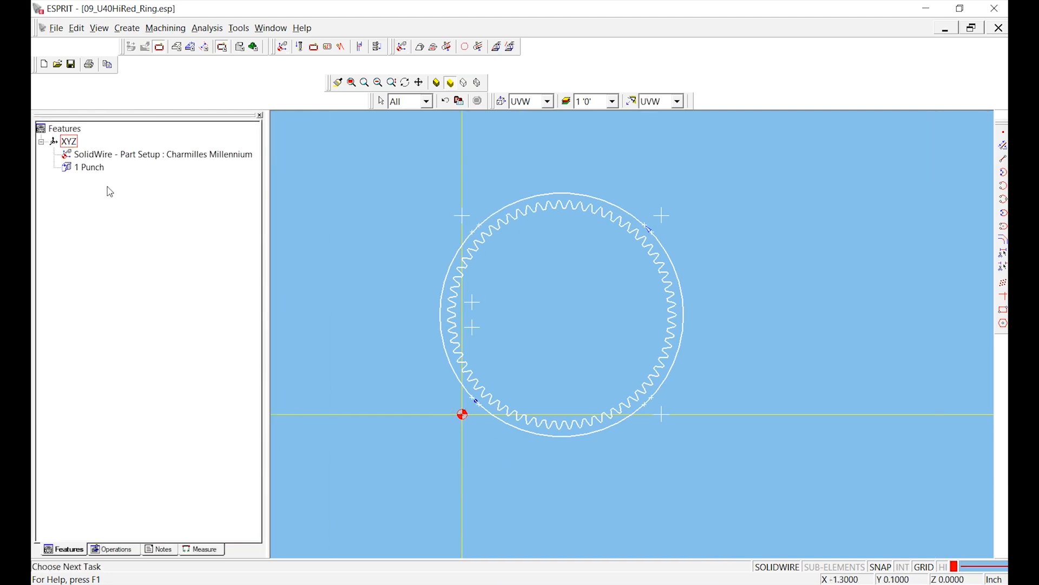
- Create the OD contouring operation on the 1 Punch feature
{"action": "left_click", "coordinate": [93, 169]}
{"action": "left_click", "coordinate": [313, 48]}
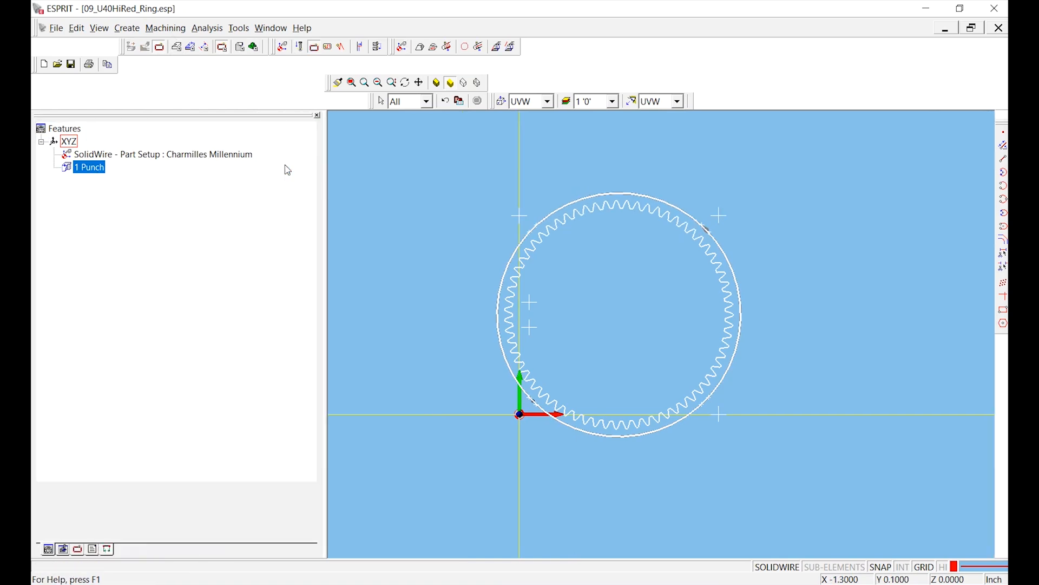
{"action": "left_click", "coordinate": [50, 130]}
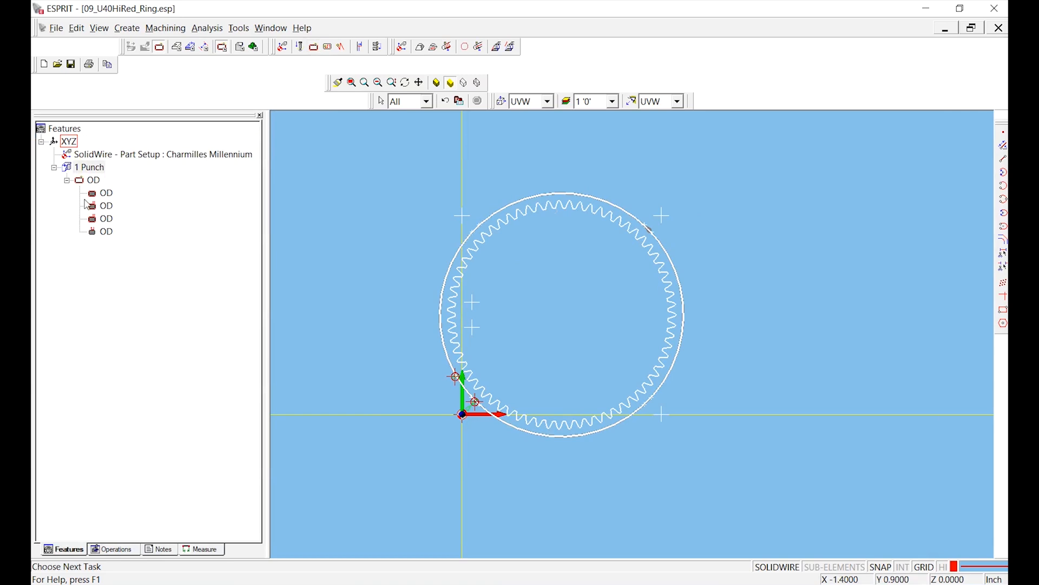
- Post the advanced NC output 09_U40HiRed_Ring.nc with the CT-MILLENNIUM NOT-TNG MAY15th2015-NO-M15.asc post processor, and close the resulting code
{"action": "left_click", "coordinate": [56, 28]}
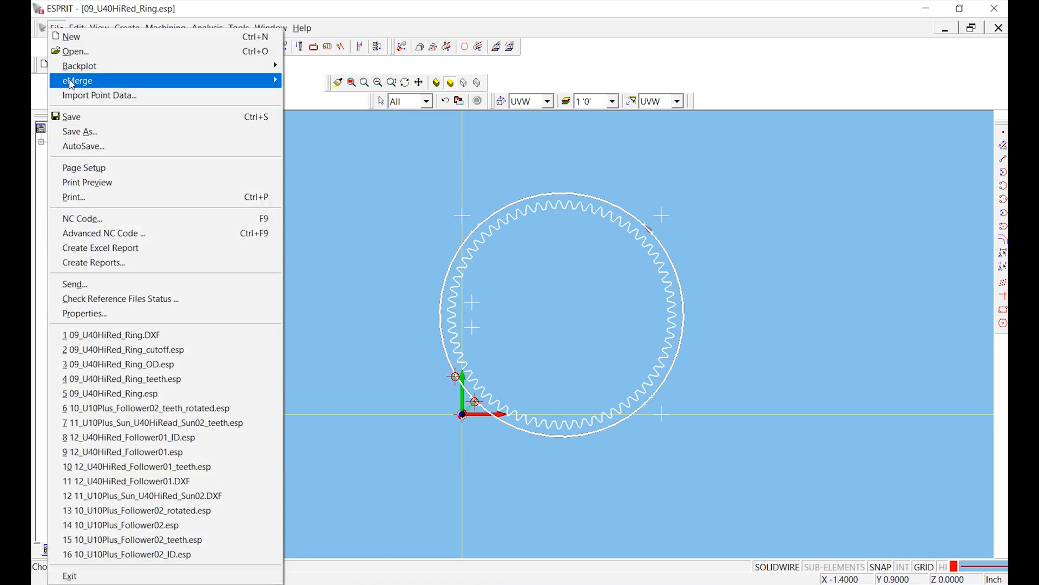
{"action": "left_click", "coordinate": [127, 234]}
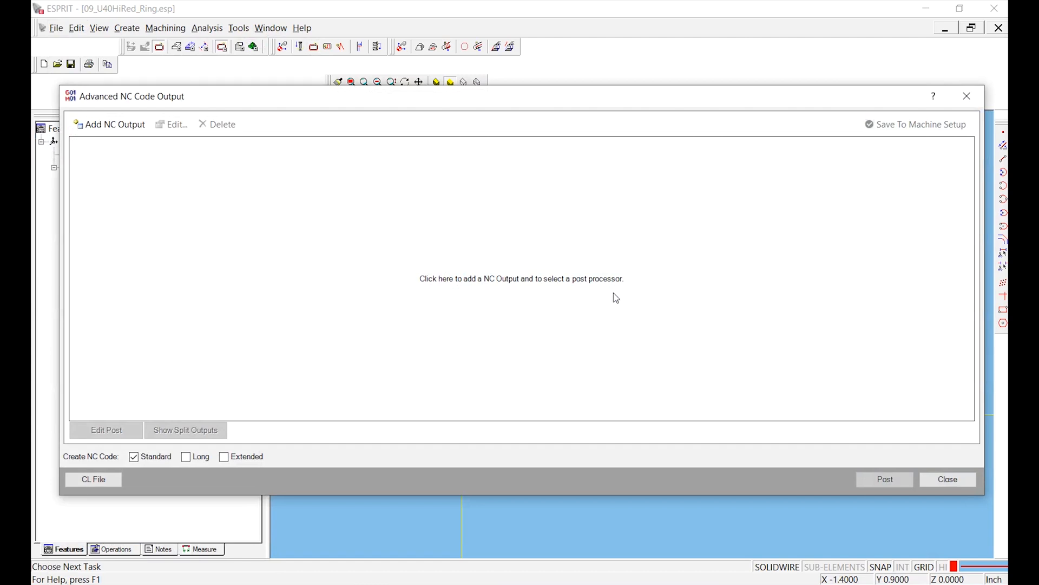
{"action": "left_click", "coordinate": [648, 296]}
{"action": "left_click", "coordinate": [664, 218]}
{"action": "left_click", "coordinate": [585, 336]}
{"action": "left_click", "coordinate": [798, 482]}
{"action": "left_click", "coordinate": [590, 434]}
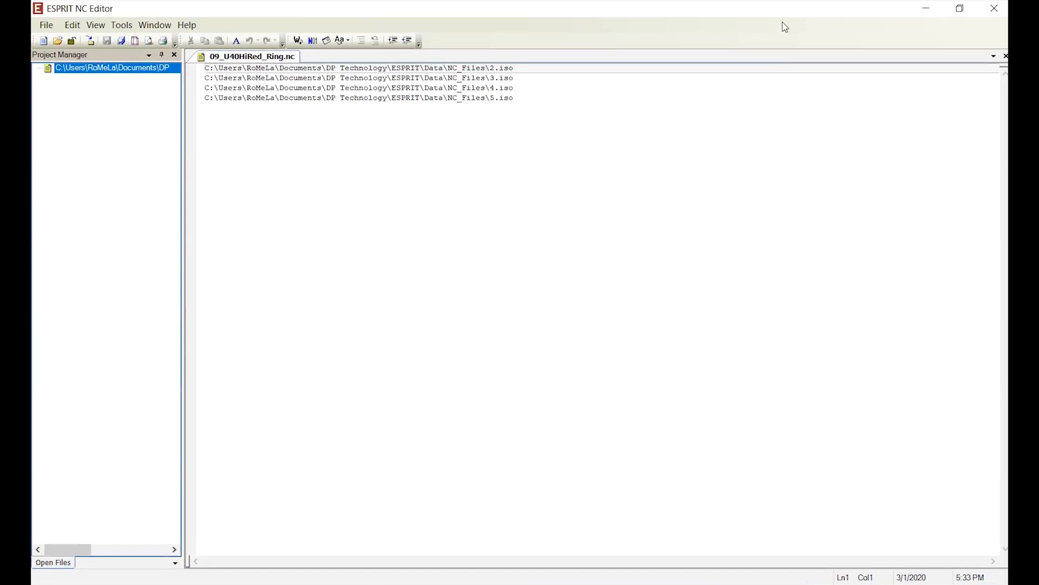
{"action": "left_click", "coordinate": [995, 10]}
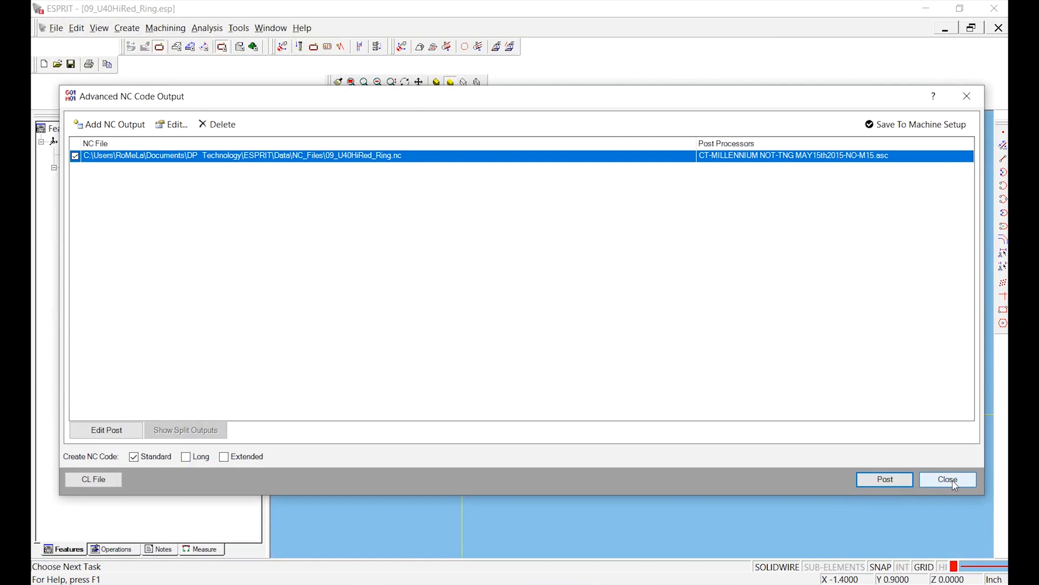
{"action": "left_click", "coordinate": [947, 480]}
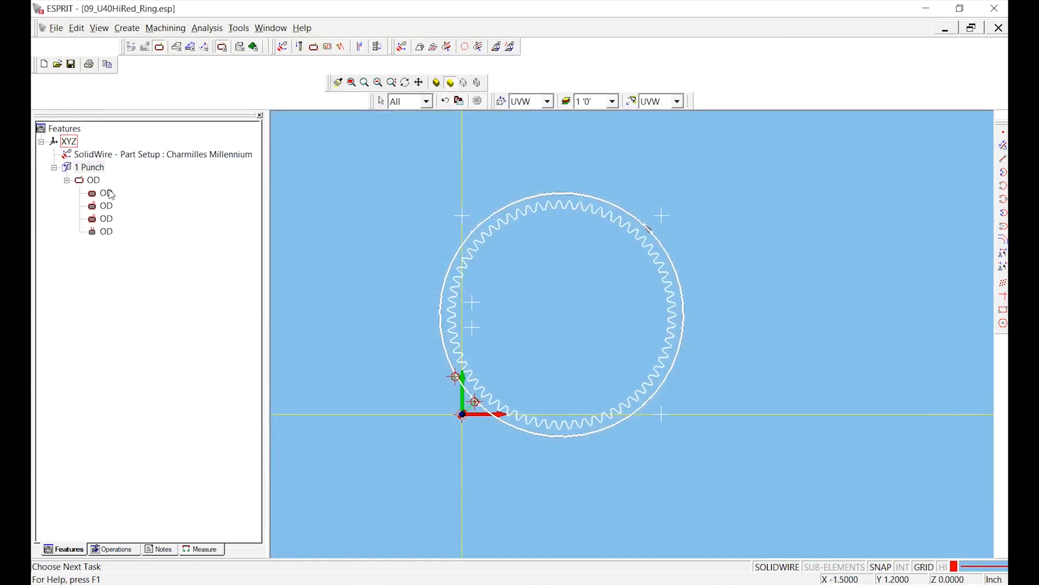
- Delete the Charmilles Millennium part setup from the feature tree
{"action": "left_click", "coordinate": [66, 157]}
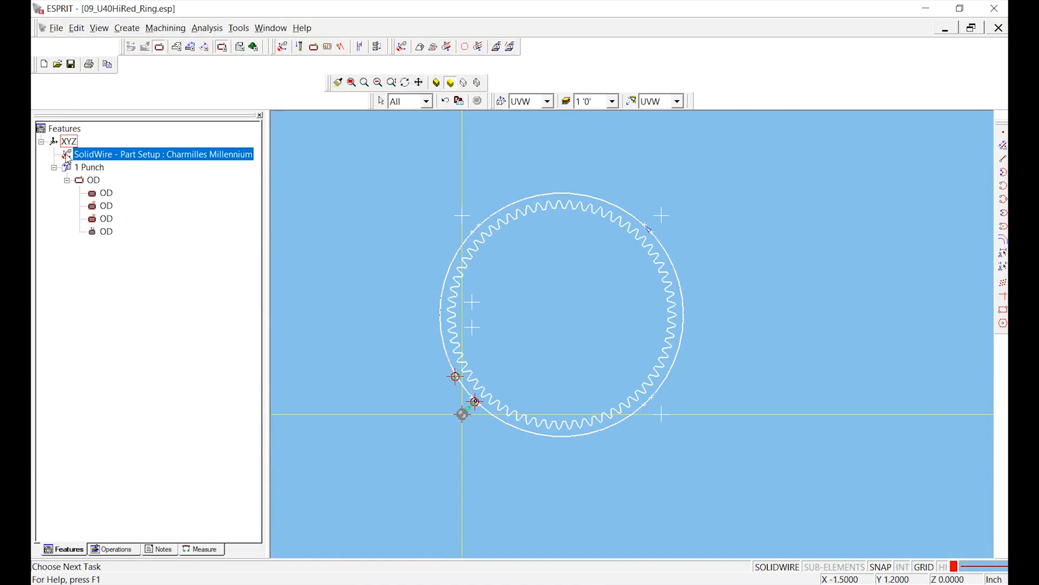
{"action": "key", "text": "Delete"}
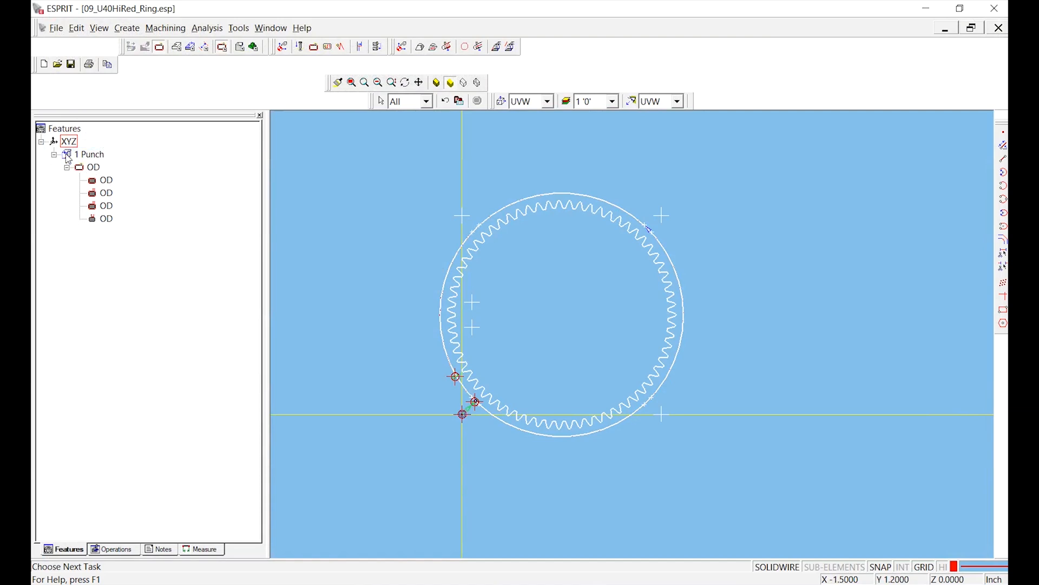
- Create a Charmilles Millennium part setup with Process Main and Sub Files set to No
{"action": "left_click", "coordinate": [282, 46]}
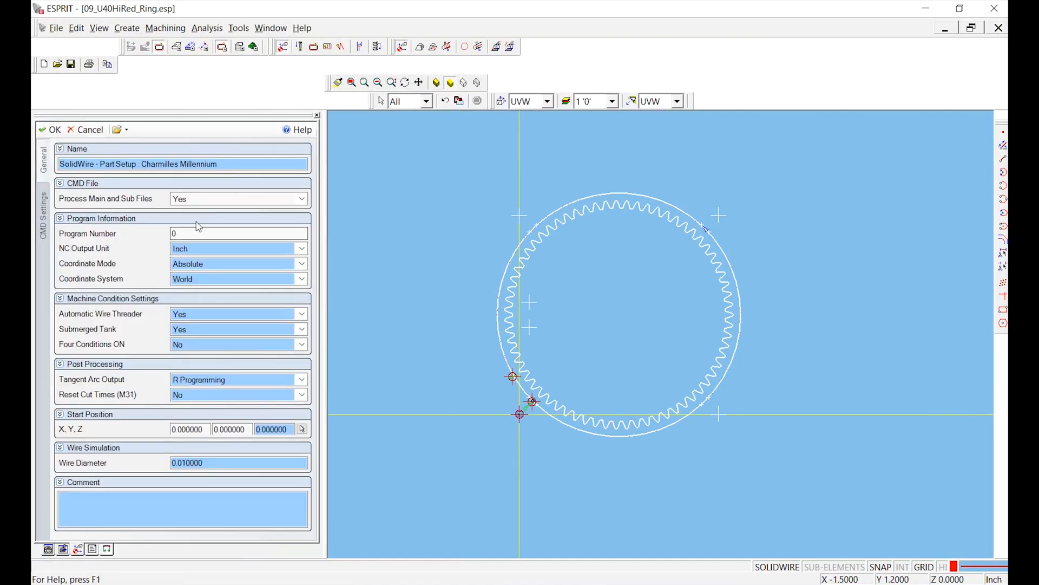
{"action": "left_click", "coordinate": [209, 199]}
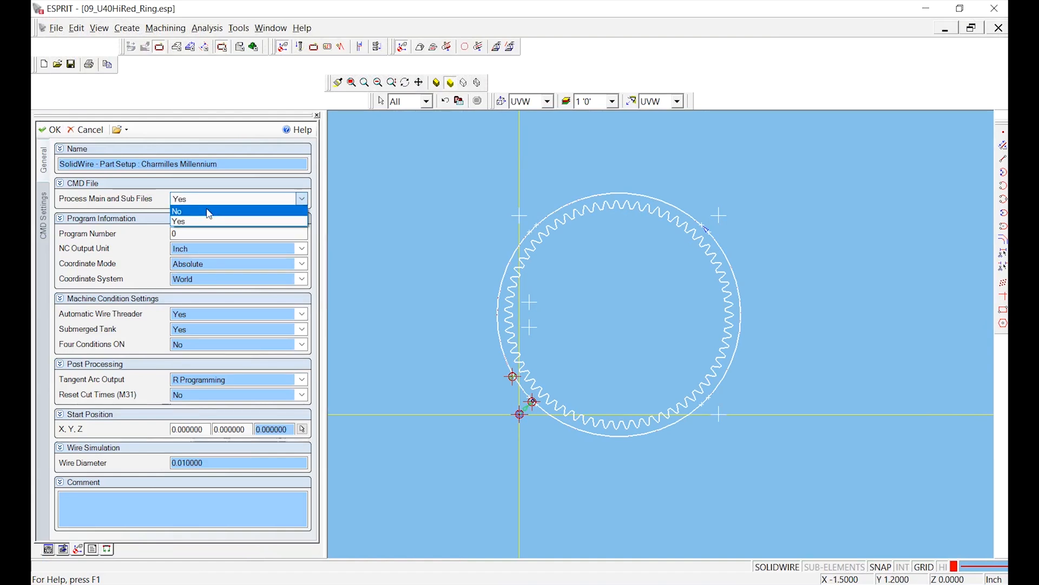
{"action": "left_click", "coordinate": [208, 210]}
{"action": "left_click", "coordinate": [49, 131]}
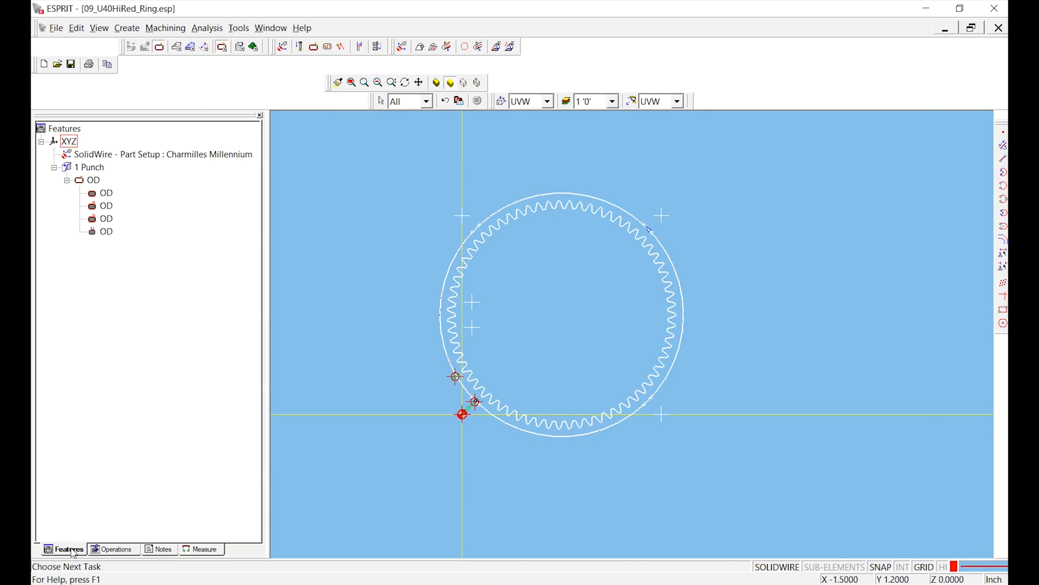
- Move the Charmilles Millennium part setup ahead of the four OD cuts in the operations order, and return to the feature tree
{"action": "left_click", "coordinate": [114, 550]}
{"action": "left_click", "coordinate": [102, 196]}
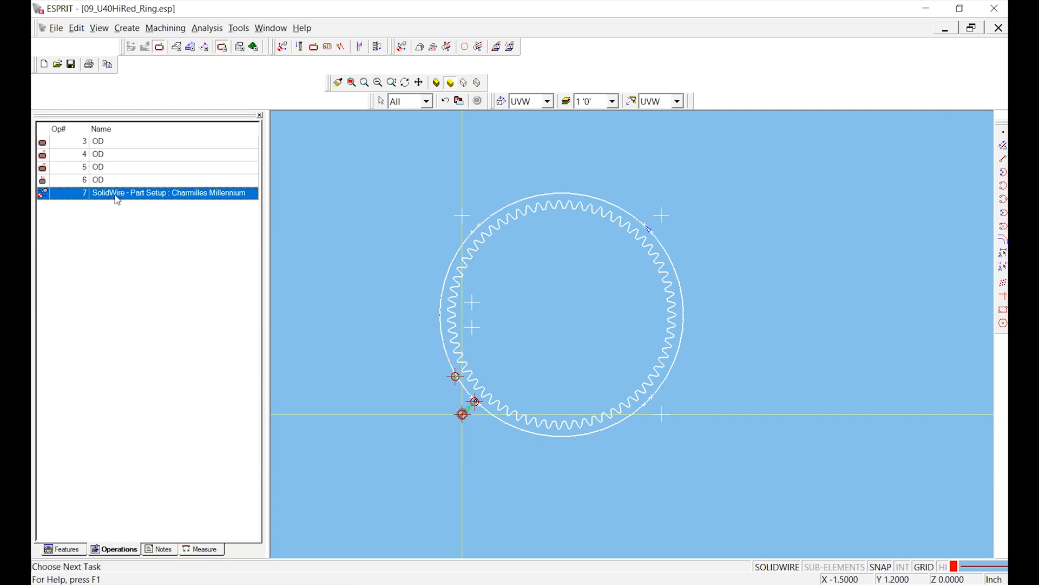
{"action": "left_click_drag", "start_coordinate": [122, 195], "coordinate": [135, 147]}
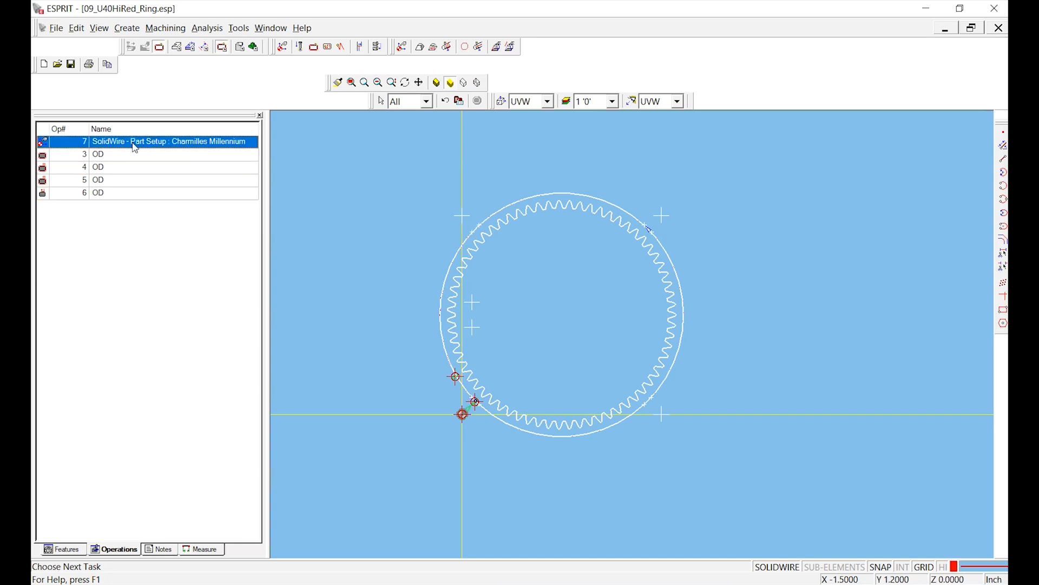
{"action": "left_click", "coordinate": [74, 550]}
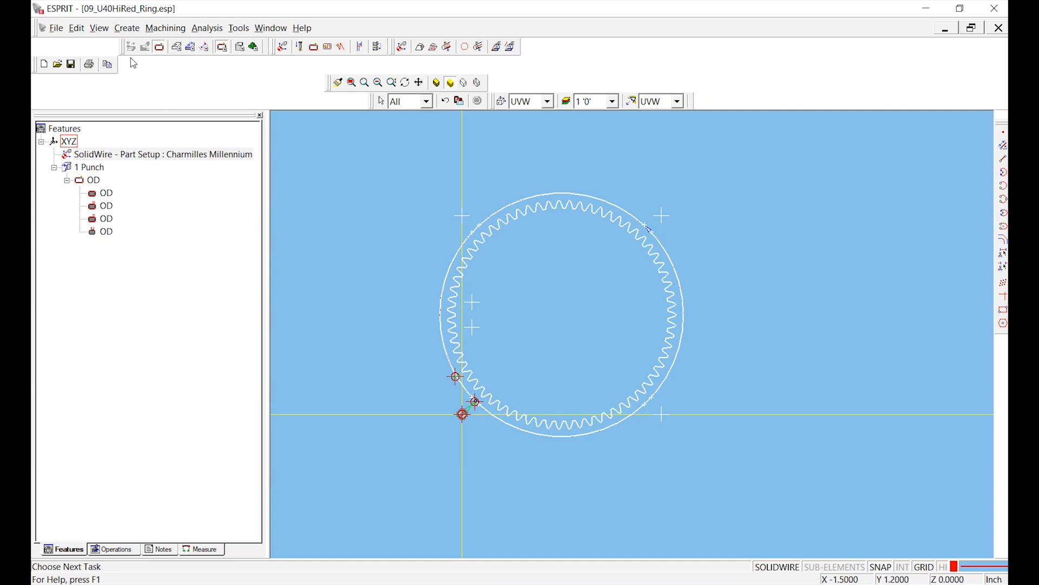
- Post the advanced NC output 09_U40HiRed_Ring.nc with the CT-MILLENNIUM NOT-TNG MAY15th2015-NO-M15.asc post processor
{"action": "left_click", "coordinate": [57, 30]}
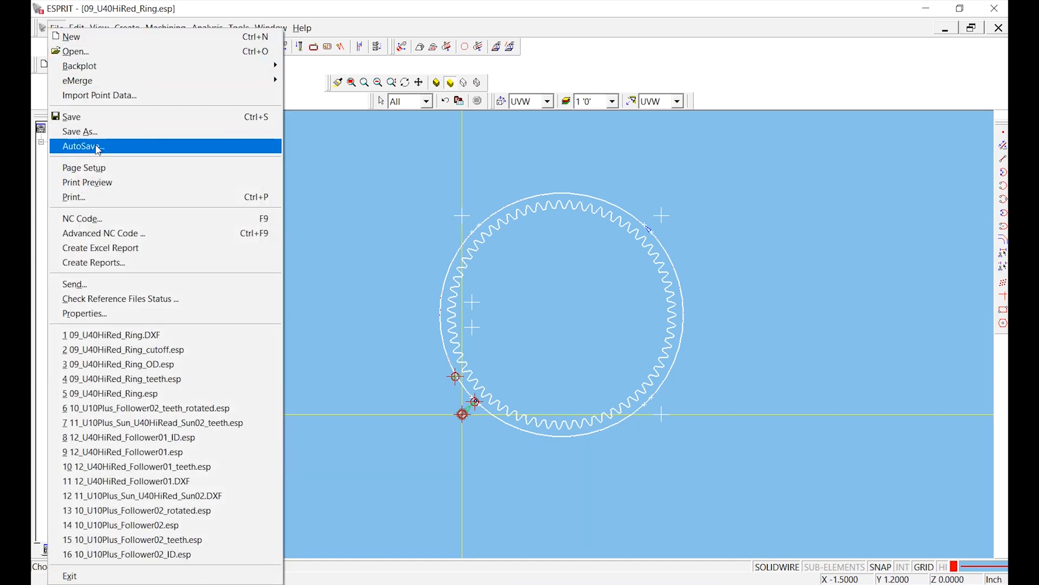
{"action": "left_click", "coordinate": [119, 239]}
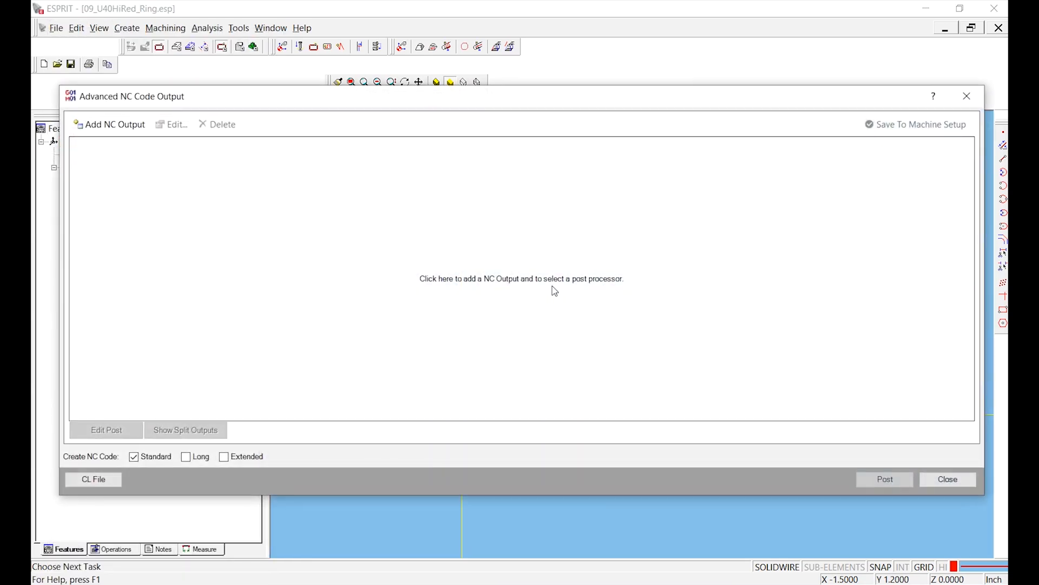
{"action": "left_click", "coordinate": [552, 290]}
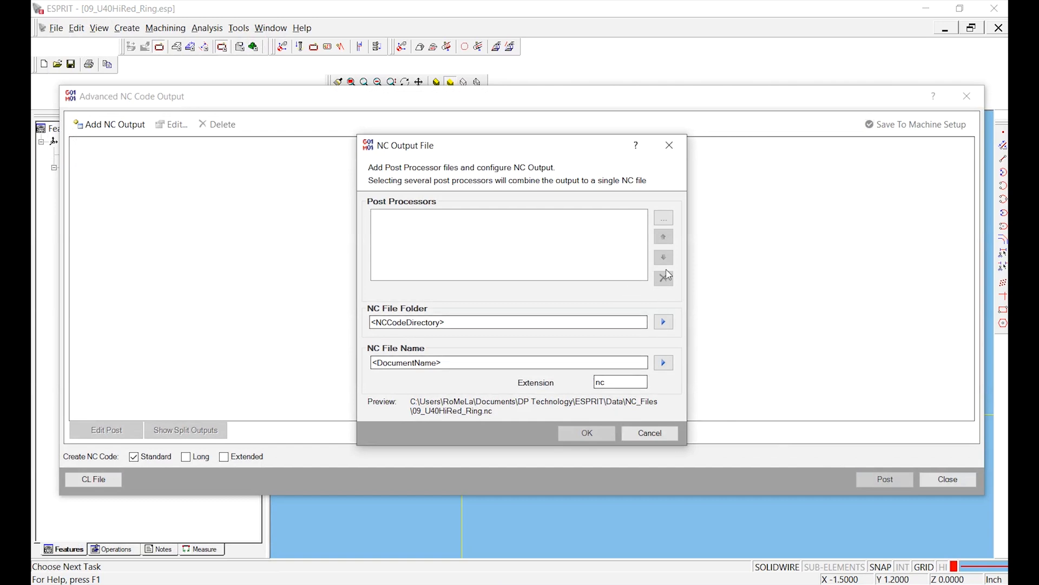
{"action": "left_click", "coordinate": [665, 217]}
{"action": "left_click", "coordinate": [593, 336]}
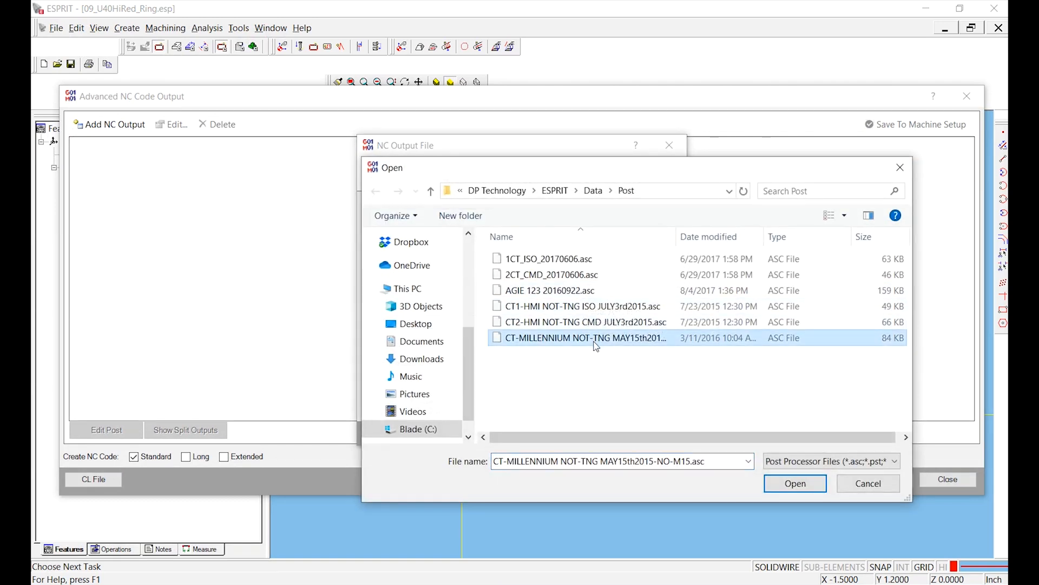
{"action": "double_click", "coordinate": [594, 338]}
{"action": "left_click", "coordinate": [587, 433]}
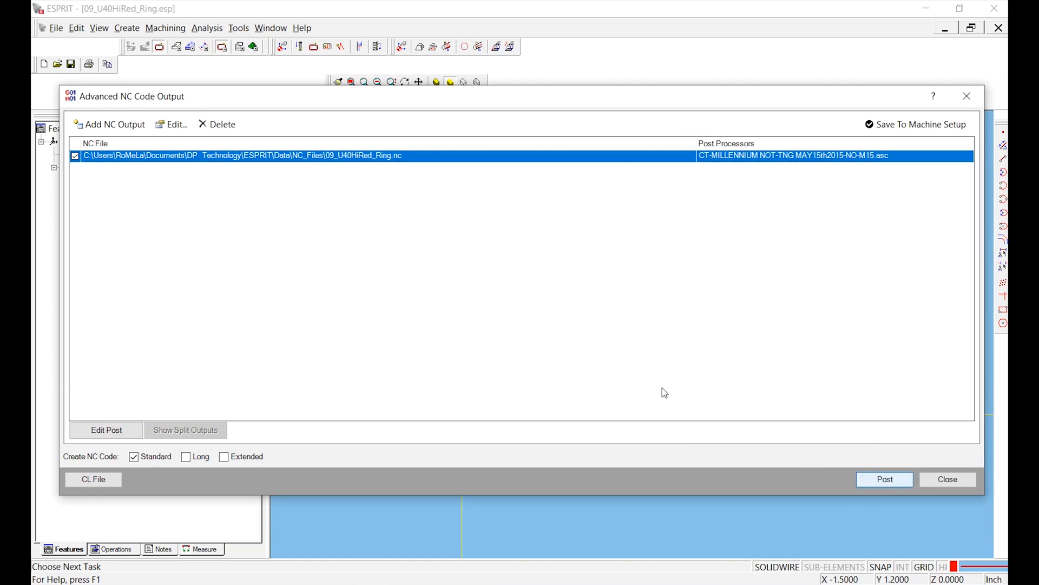
{"action": "key", "text": "Return"}
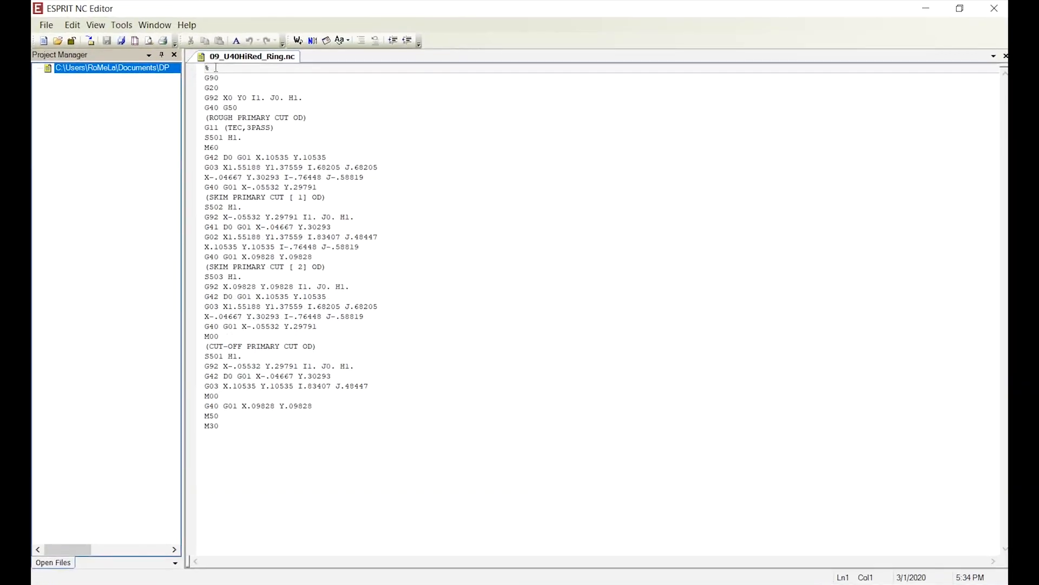
- Insert the program number line O0002 below the opening % line of the NC code
{"action": "left_click", "coordinate": [237, 80]}
{"action": "left_click", "coordinate": [225, 69]}
{"action": "key", "text": "Return"}
{"action": "type", "text": "O0002"}
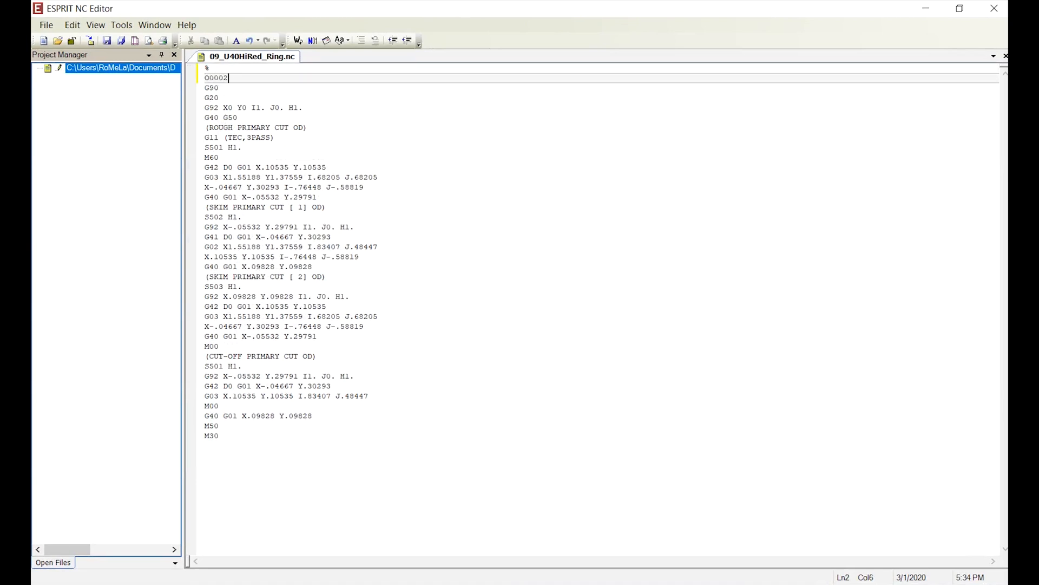
- Return to ESPRIT, close the advanced NC output, and check the Program Number setting in the Charmilles Millennium part setup without changing it
{"action": "mouse_move", "coordinate": [373, 582]}
{"action": "left_click", "coordinate": [367, 510]}
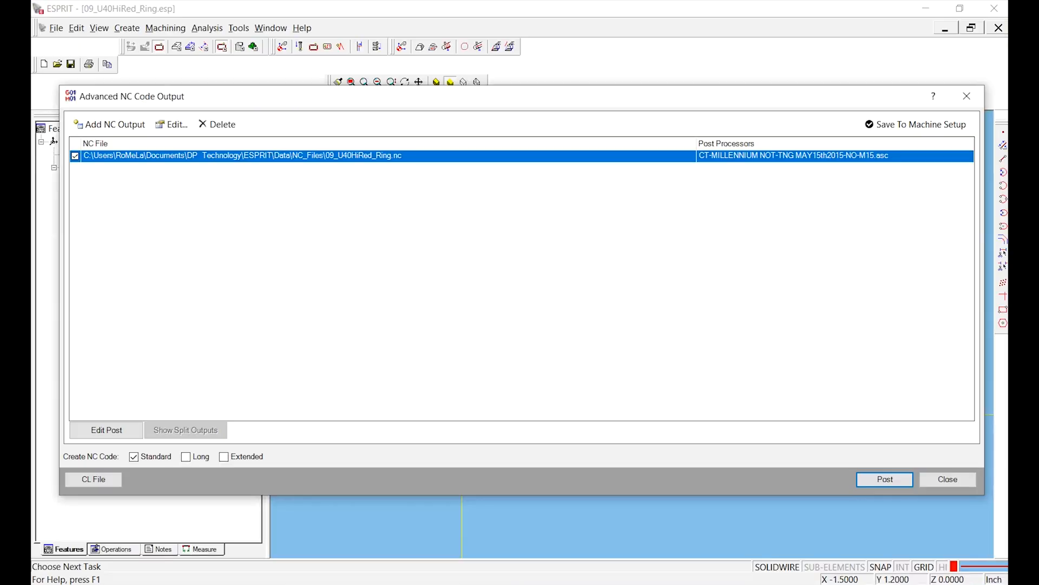
{"action": "left_click", "coordinate": [944, 479]}
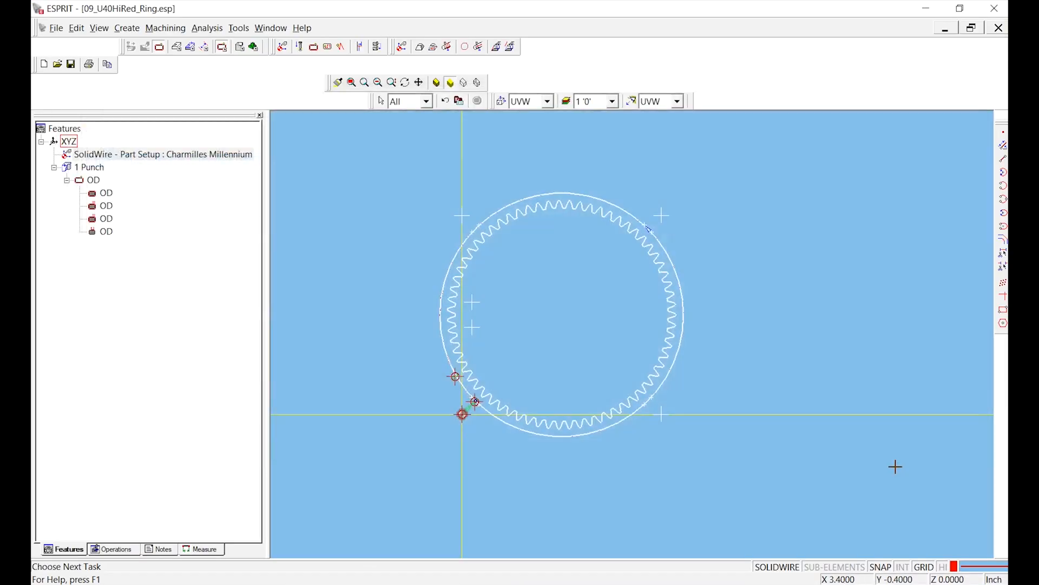
{"action": "double_click", "coordinate": [67, 155]}
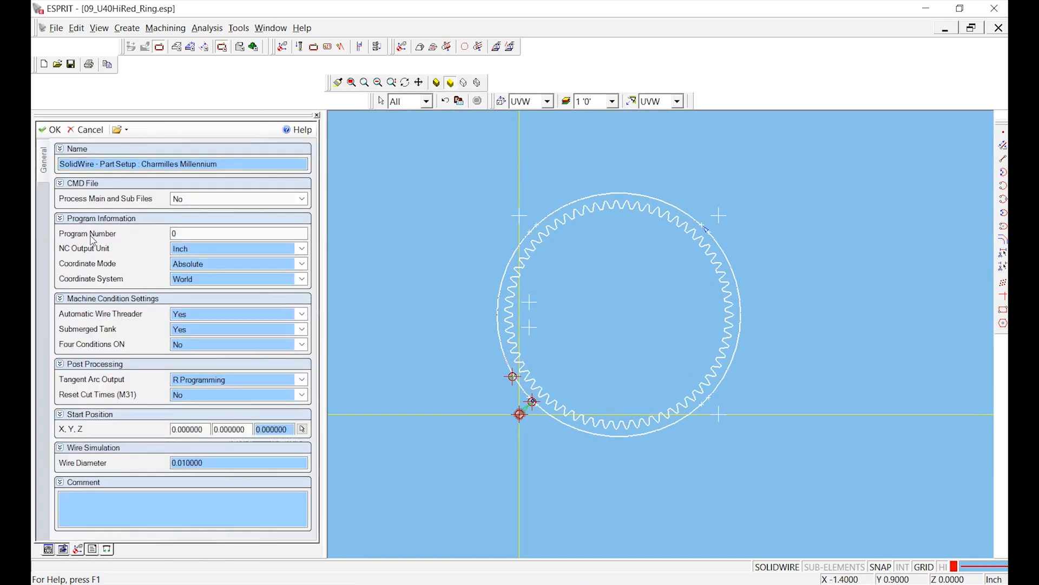
{"action": "left_click", "coordinate": [86, 130]}
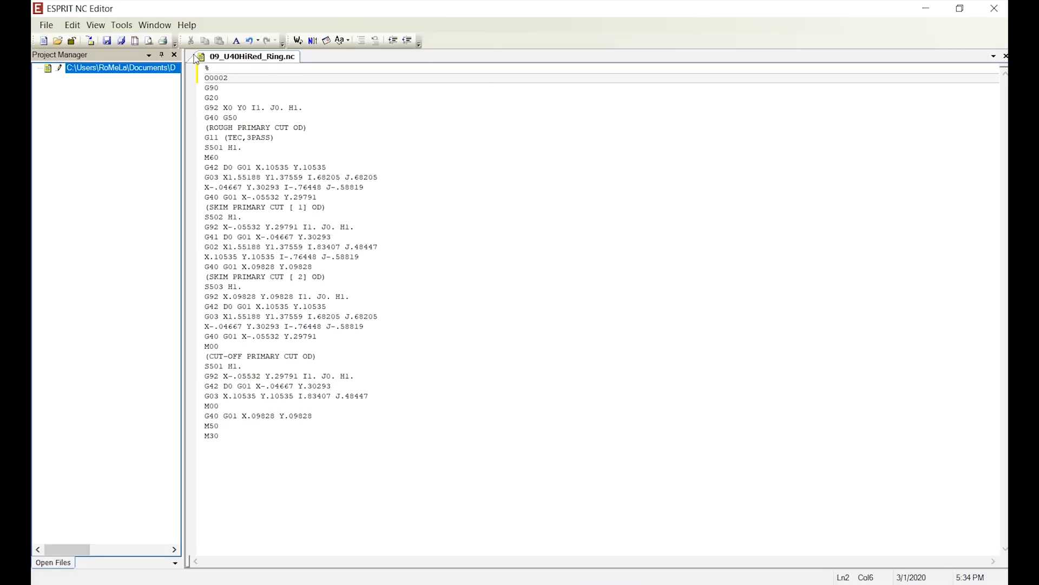
- Remove the O0002 line from the NC code in ESPRIT NC Editor, and close the file without saving
{"action": "left_click_drag", "start_coordinate": [229, 79], "coordinate": [204, 78]}
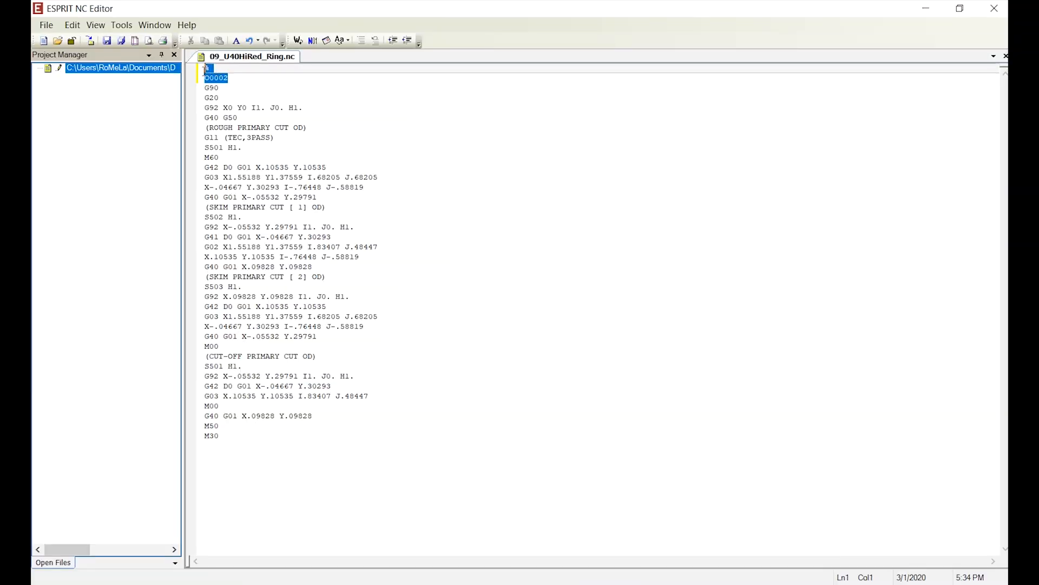
{"action": "key", "text": "Delete"}
{"action": "key", "text": "Down"}
{"action": "key", "text": "BackSpace"}
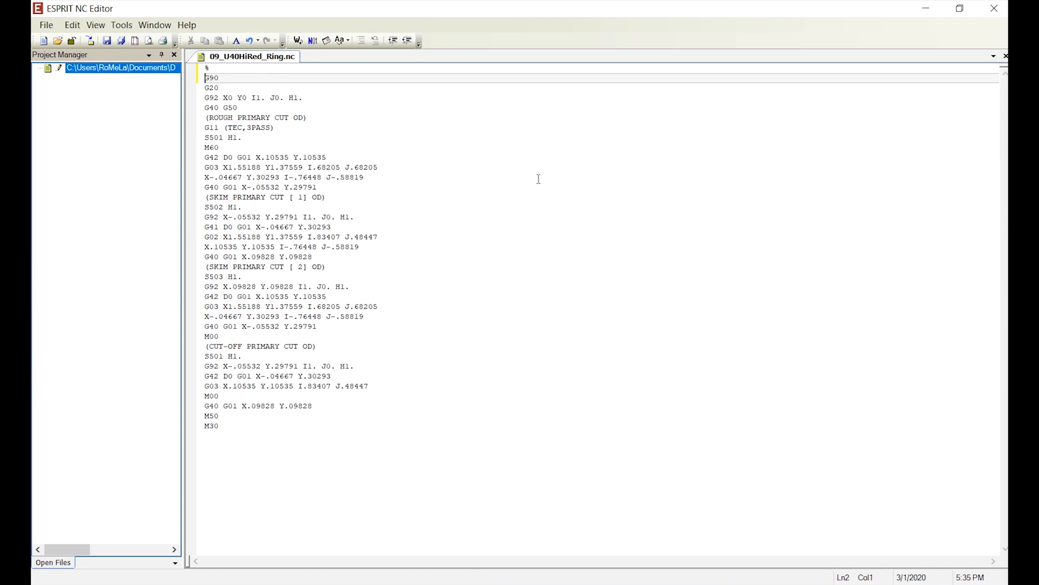
{"action": "left_click", "coordinate": [995, 9]}
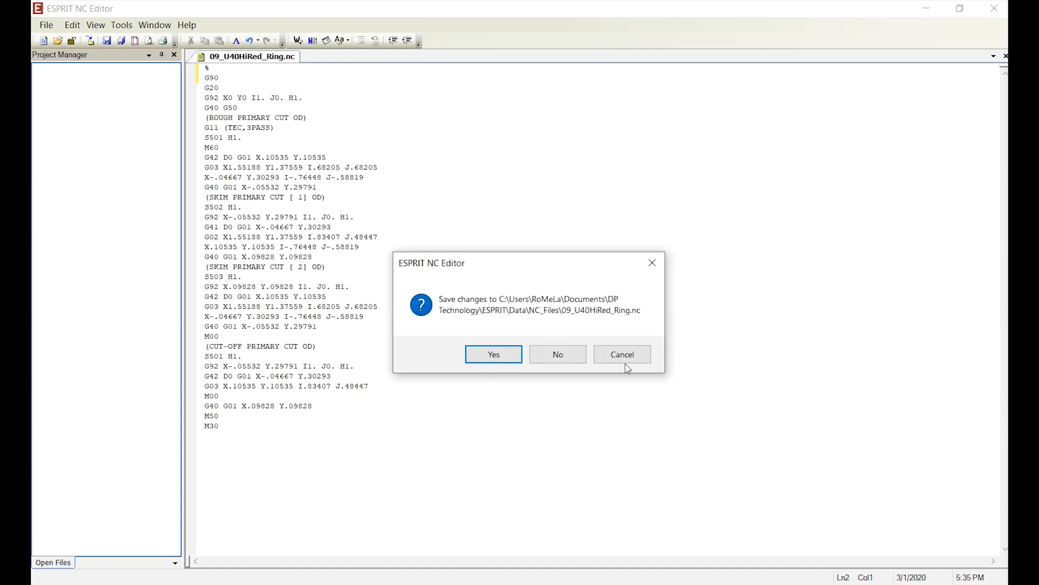
{"action": "left_click", "coordinate": [557, 354]}
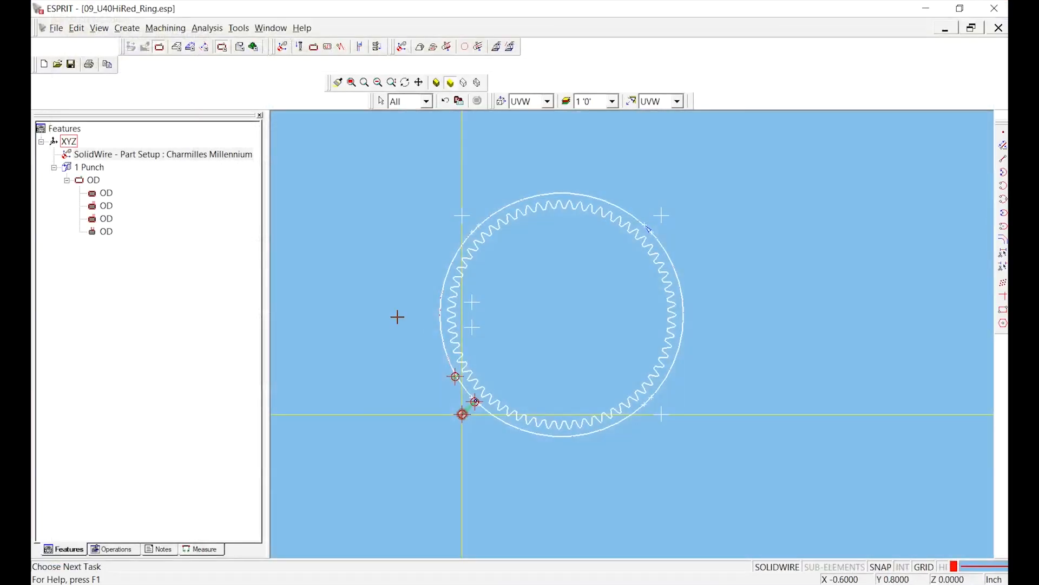
- Set the Charmilles Millennium part setup's program number to 2
{"action": "double_click", "coordinate": [74, 157]}
{"action": "double_click", "coordinate": [205, 230]}
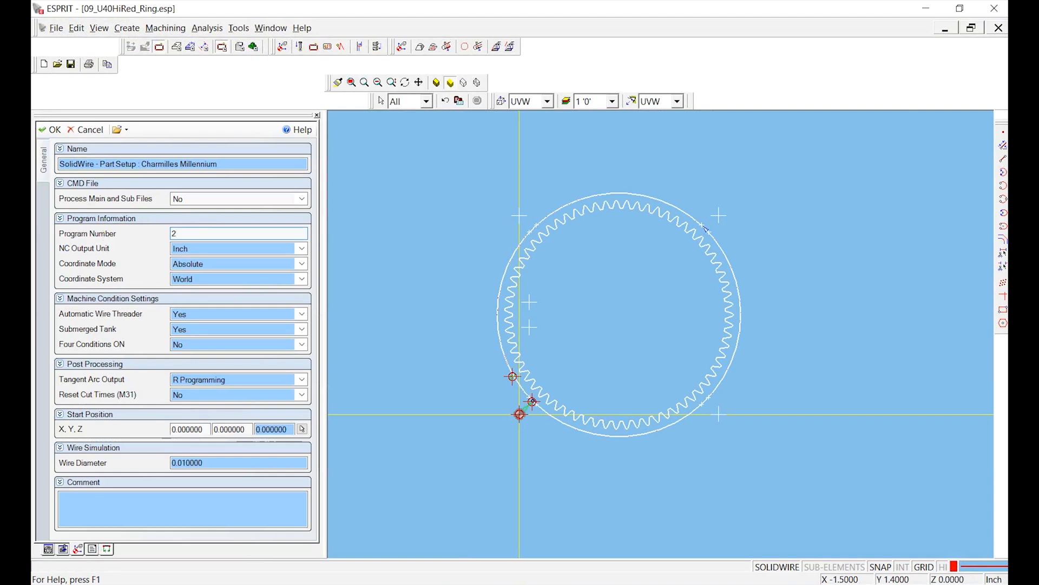
{"action": "key", "text": "Return"}
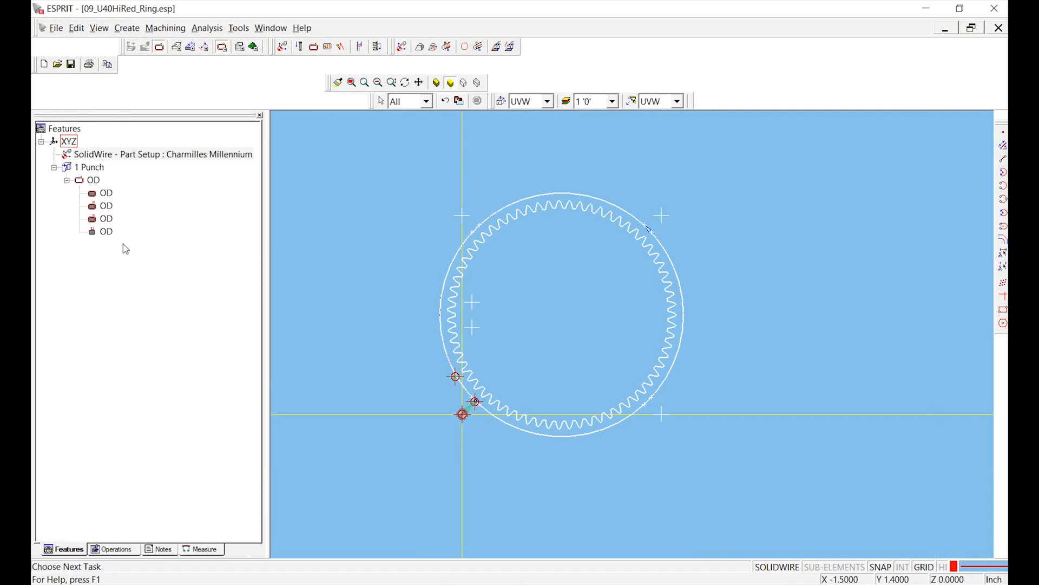
- Post 09_U40HiRed_Ring.nc using CT-MILLENNIUM NOT-TNG MAY15th2015-NO-M15.asc, and close both the resulting code and the advanced NC output
{"action": "left_click", "coordinate": [57, 28]}
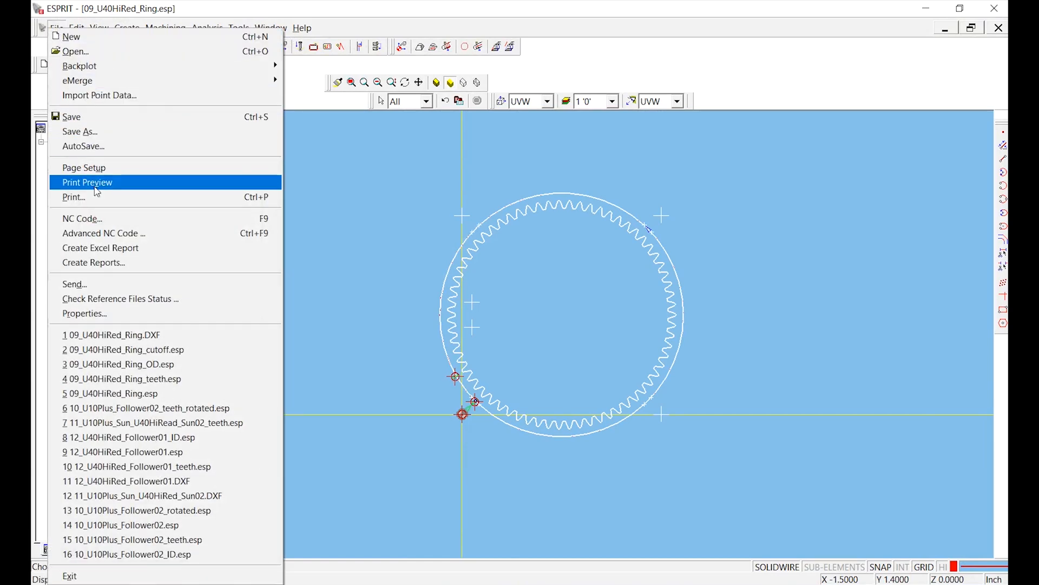
{"action": "left_click", "coordinate": [105, 234]}
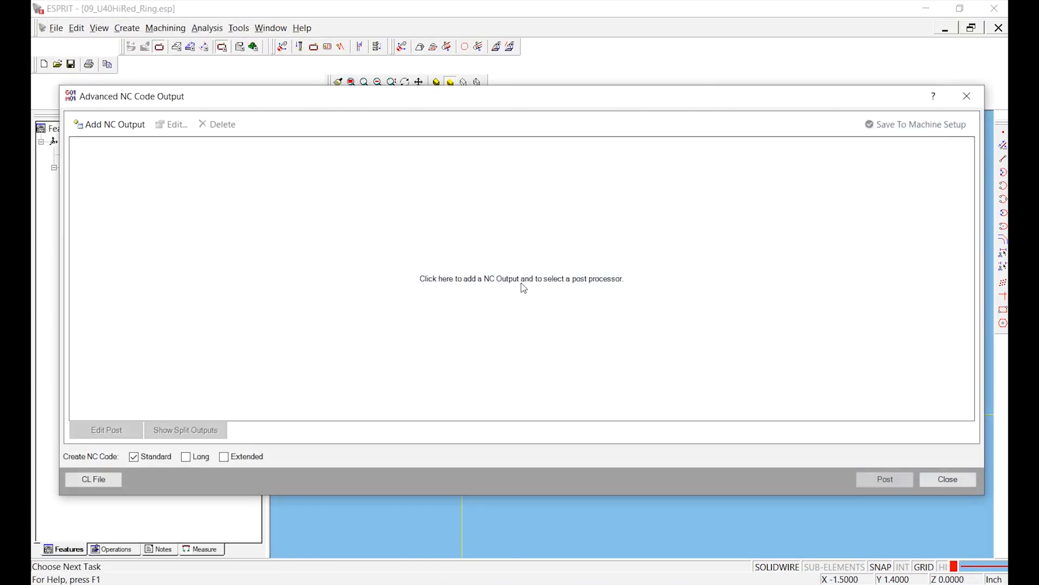
{"action": "left_click", "coordinate": [522, 282]}
{"action": "left_click", "coordinate": [663, 218]}
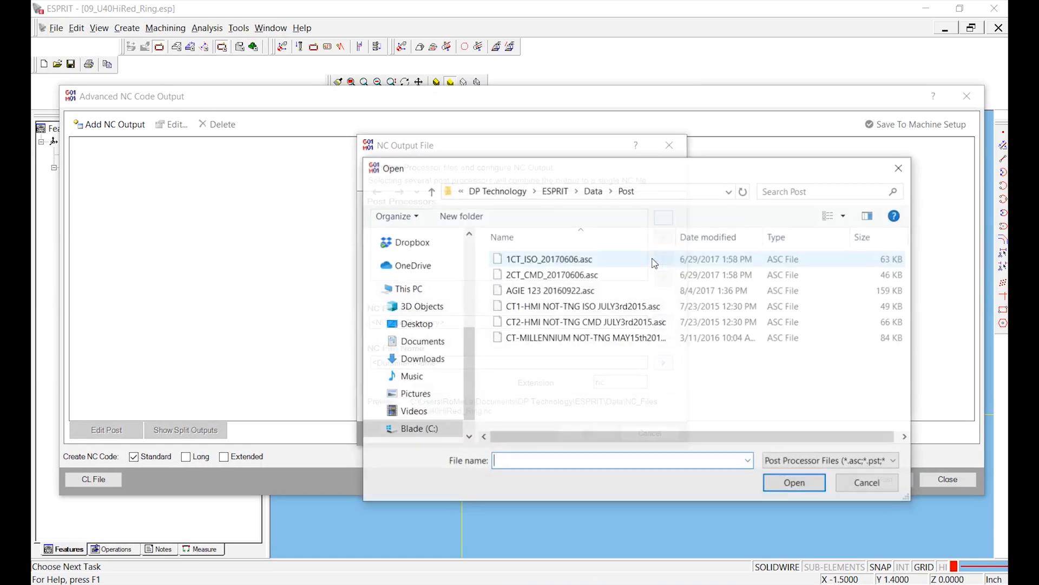
{"action": "left_click", "coordinate": [568, 338]}
{"action": "left_click", "coordinate": [774, 482]}
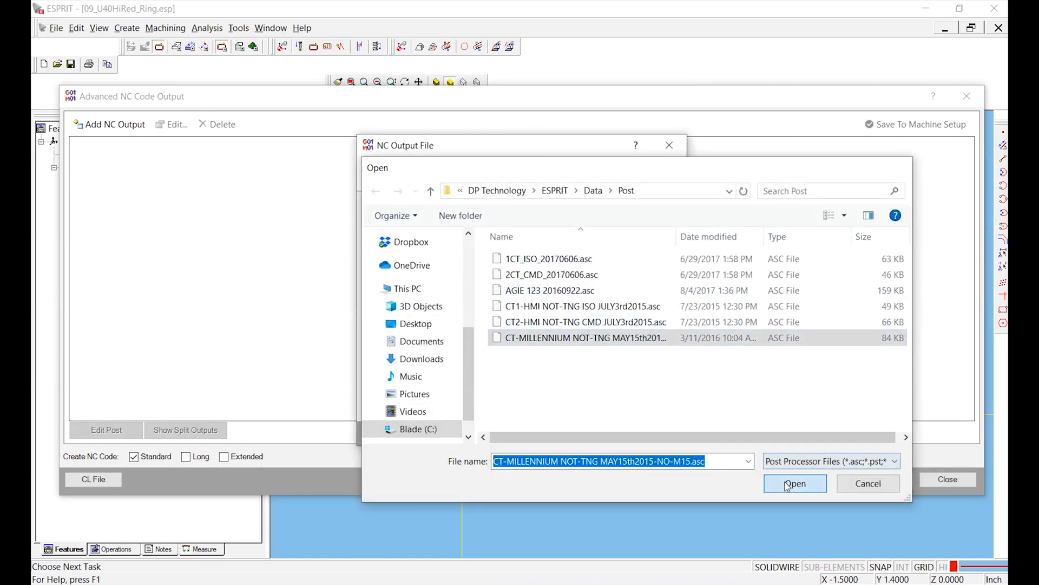
{"action": "left_click", "coordinate": [596, 433]}
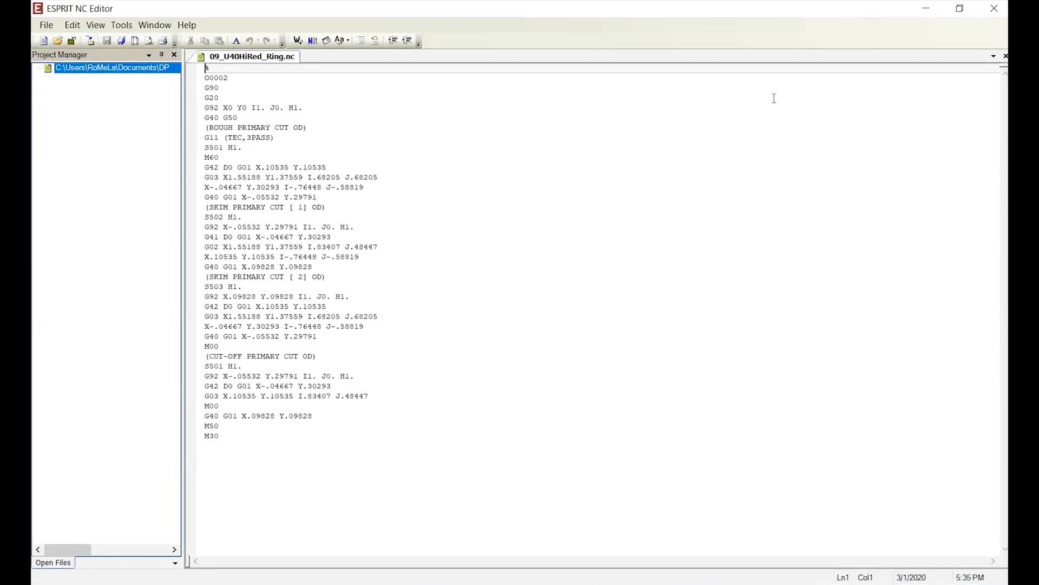
{"action": "left_click", "coordinate": [996, 9]}
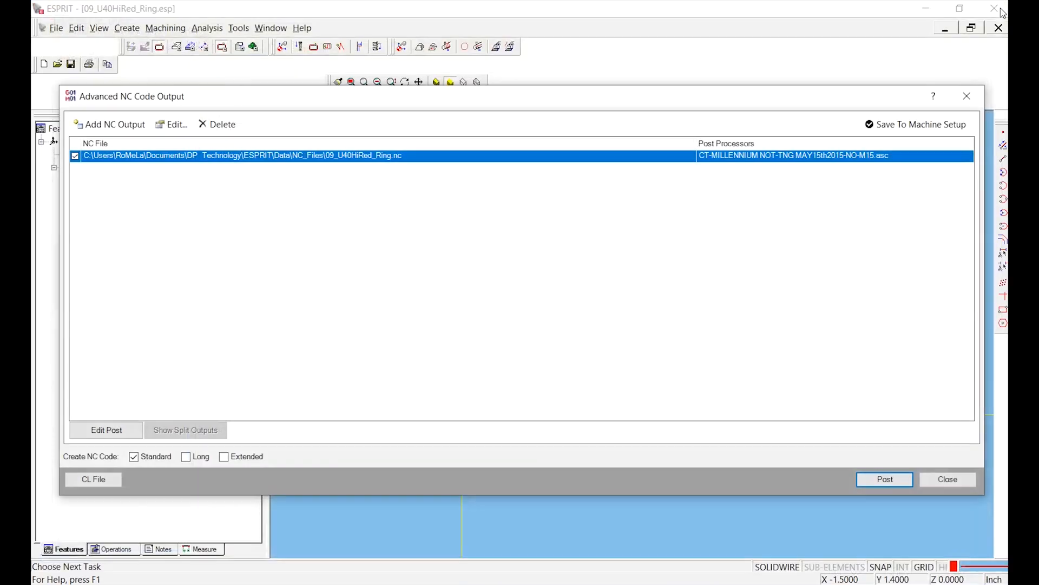
{"action": "left_click", "coordinate": [964, 103]}
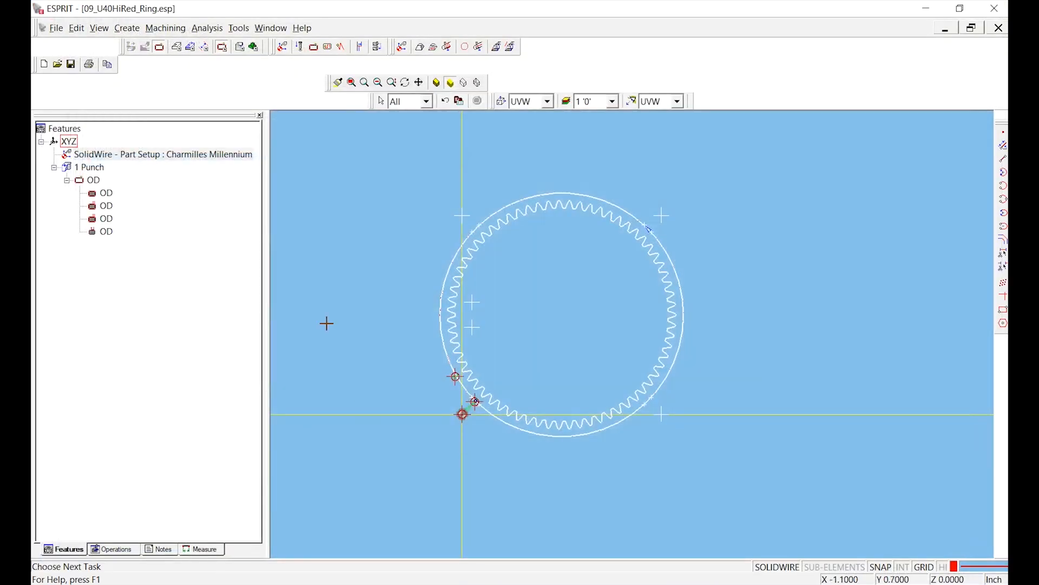